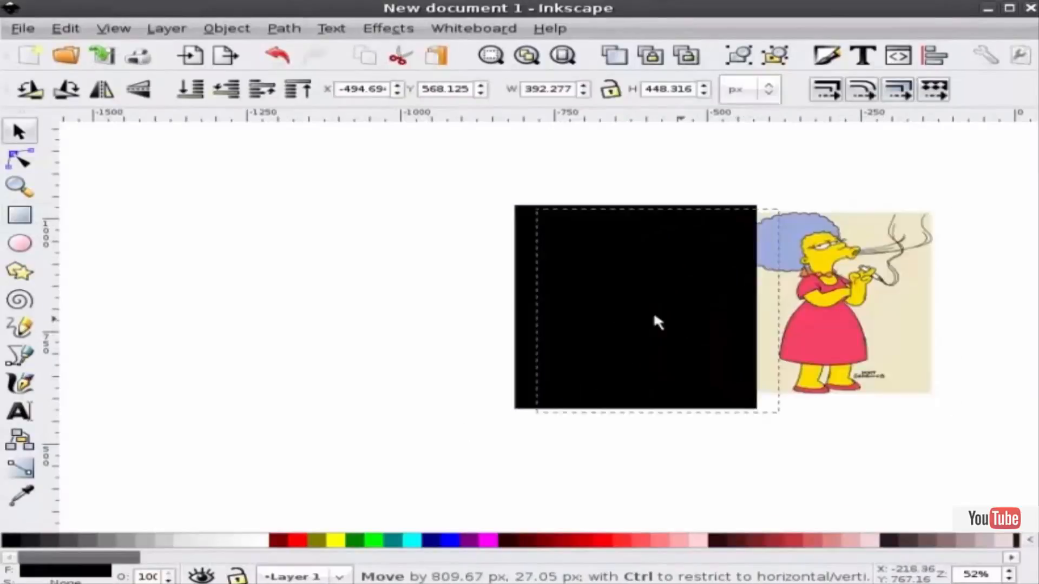
# - Check the cartoon picture's size and resize the black rectangle to 300 px wide by 400 px high
pyautogui.click(805, 316)
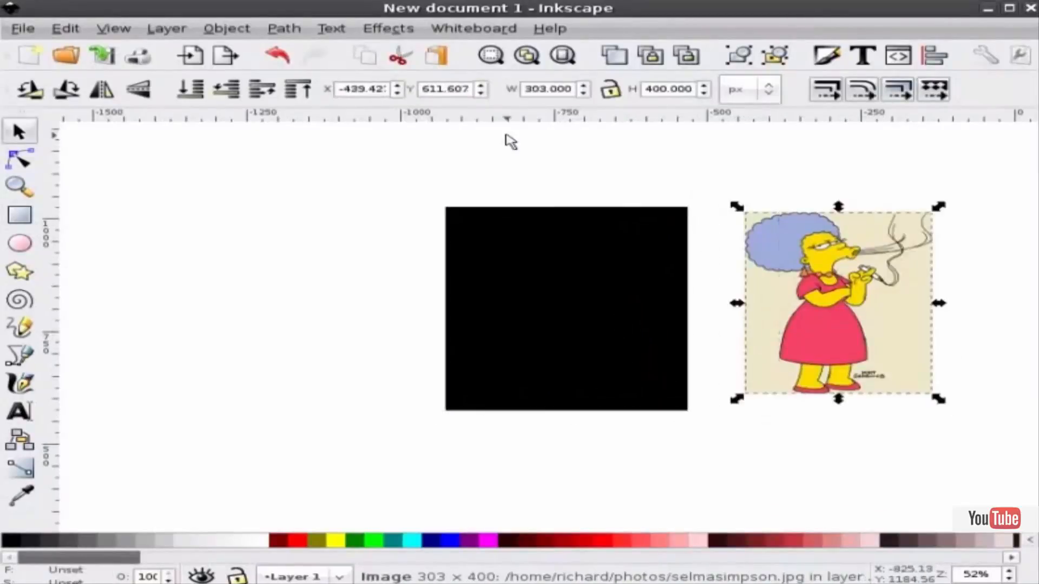
pyautogui.click(569, 247)
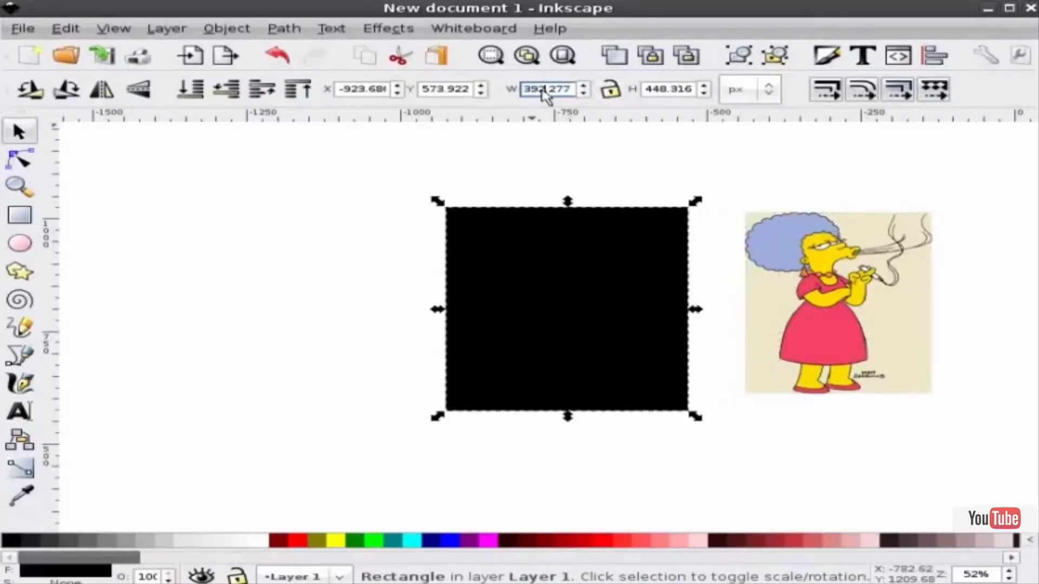
pyautogui.write('3')
pyautogui.press('Tab')
pyautogui.write('400')
pyautogui.press('Return')
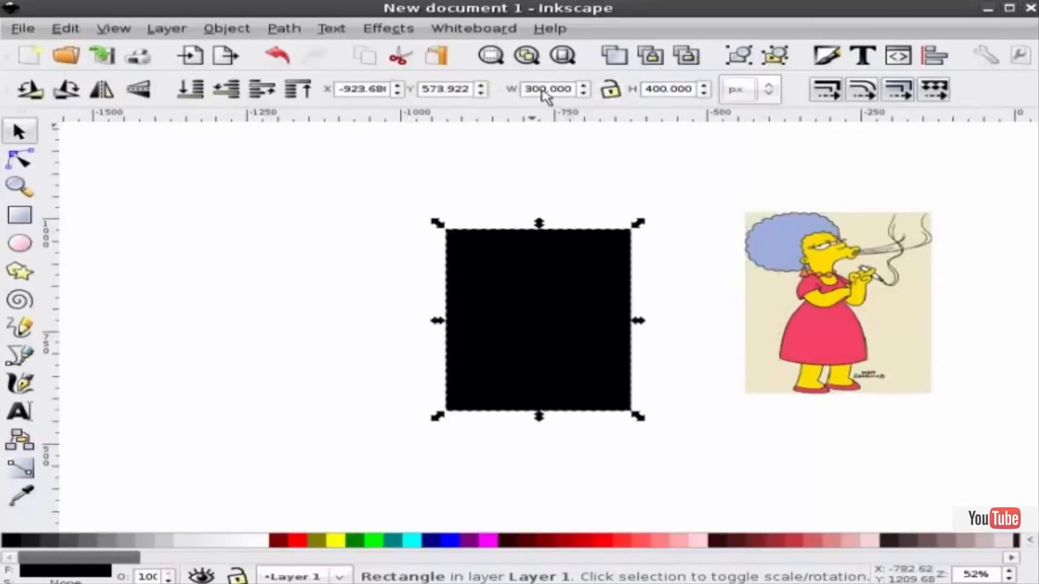
# - Move the black rectangle away from the picture, duplicate it, and give one of the two rectangles the flat green fill 528361ff
pyautogui.moveTo(588, 305); pyautogui.dragTo(438, 286)
pyautogui.hotkey('ctrl', 'd')
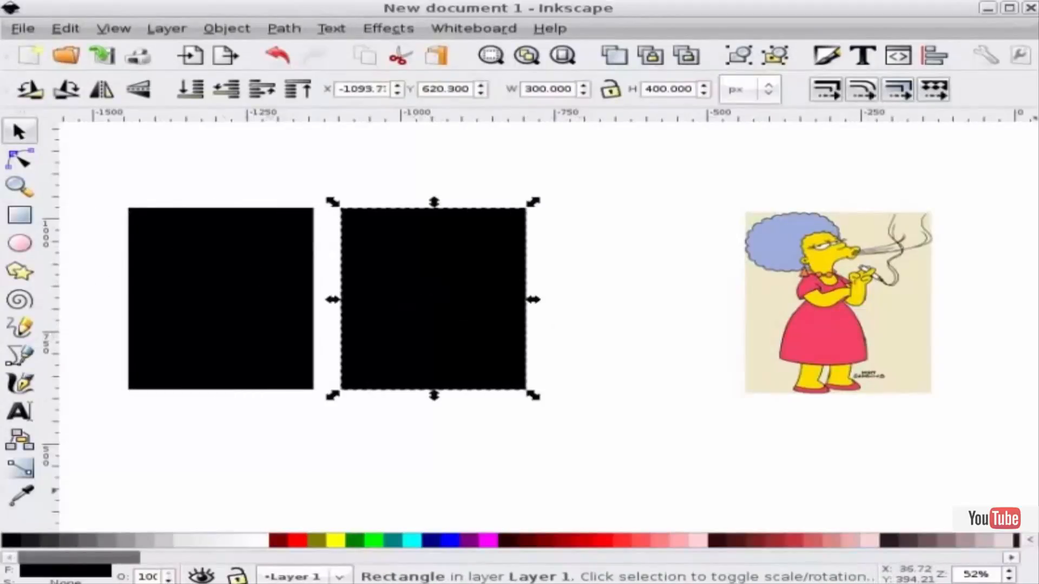
pyautogui.hotkey('shift', 'ctrl', 'f')
pyautogui.click(692, 333)
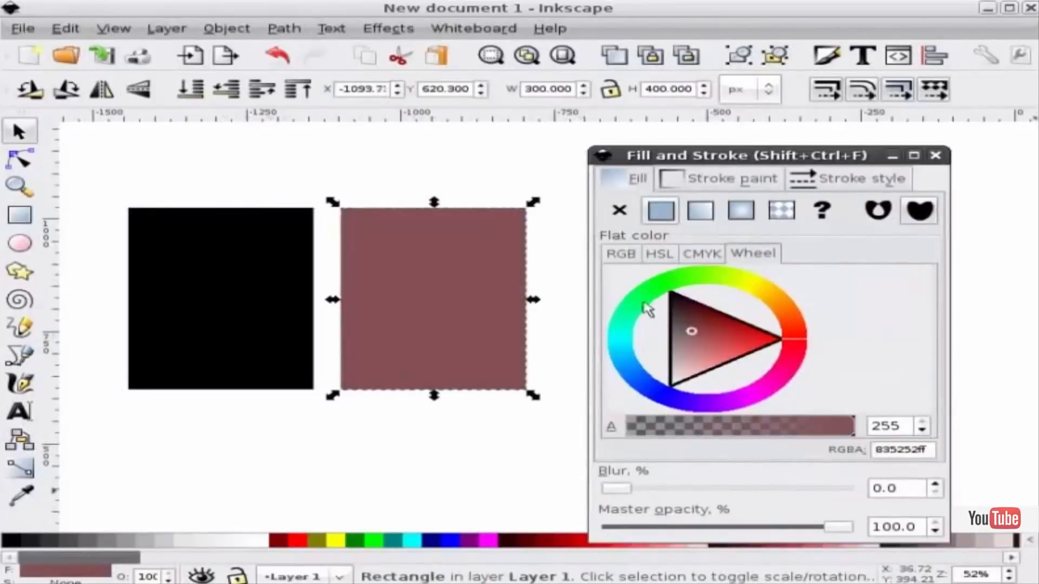
pyautogui.click(655, 301)
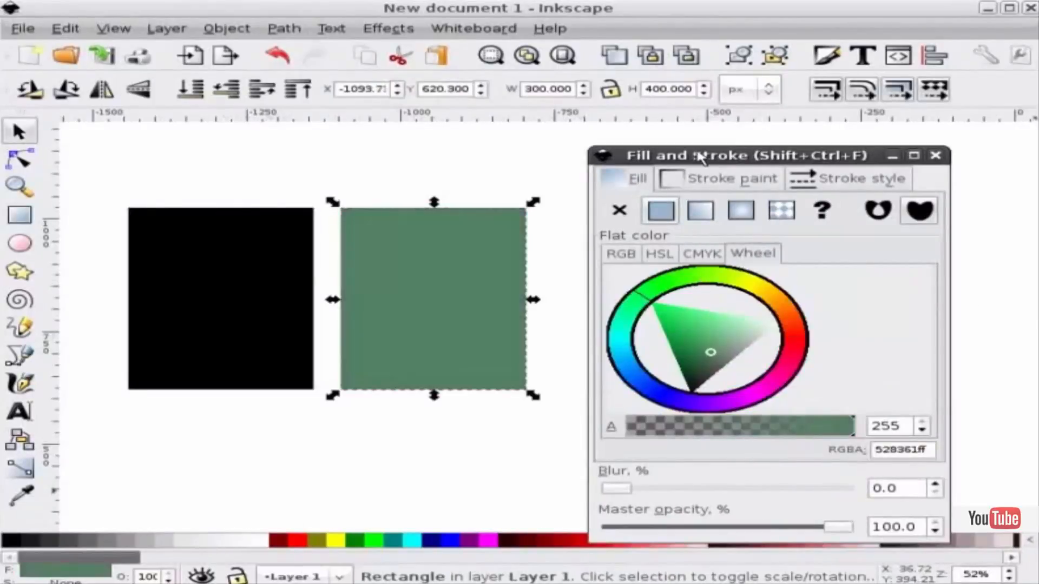
pyautogui.moveTo(701, 158); pyautogui.dragTo(1038, 320)
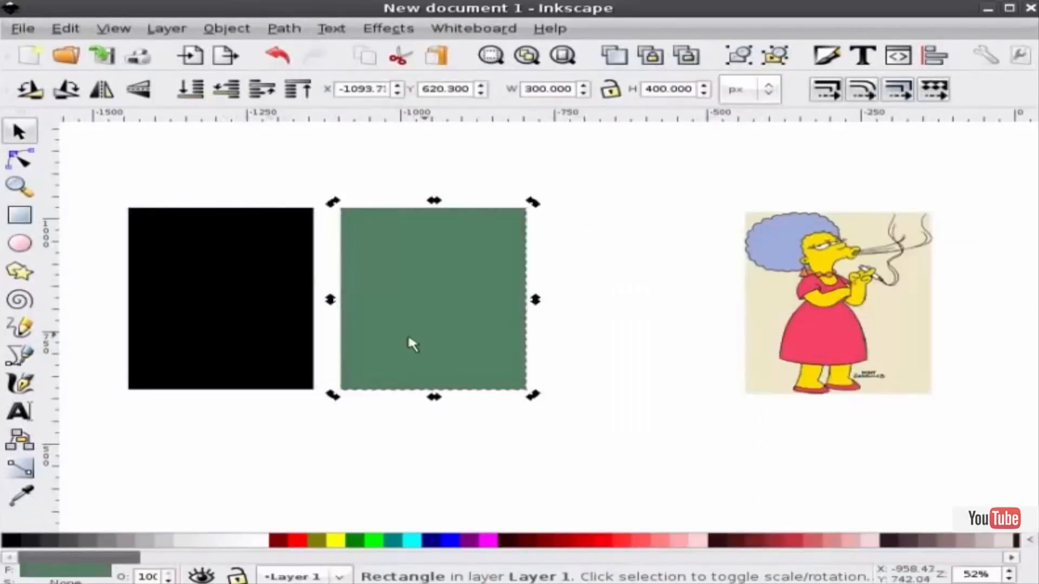
# - Move the green rectangle between the black rectangle and the picture, roughly level with the picture
pyautogui.click(368, 414)
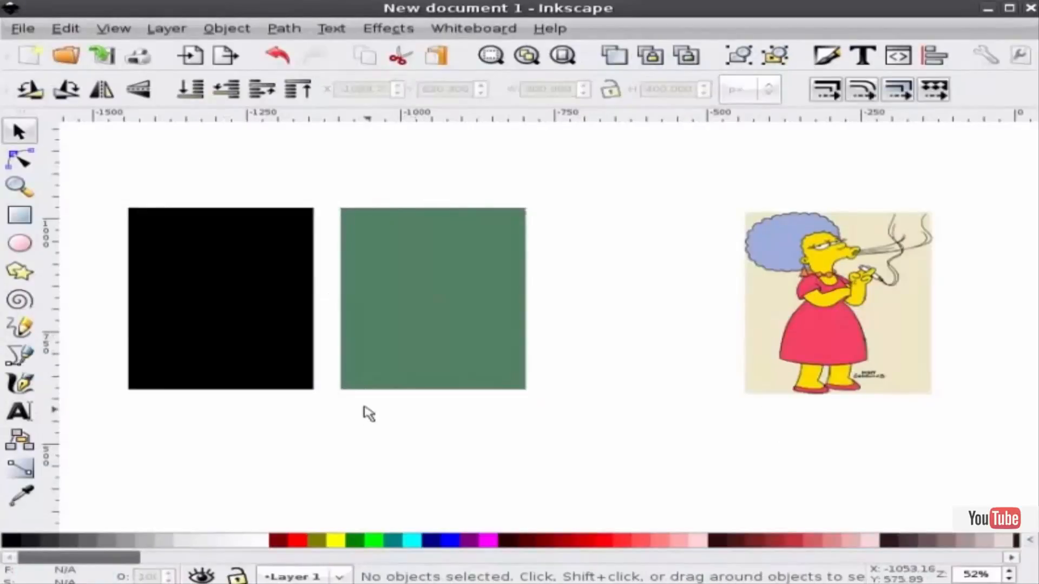
pyautogui.click(417, 354)
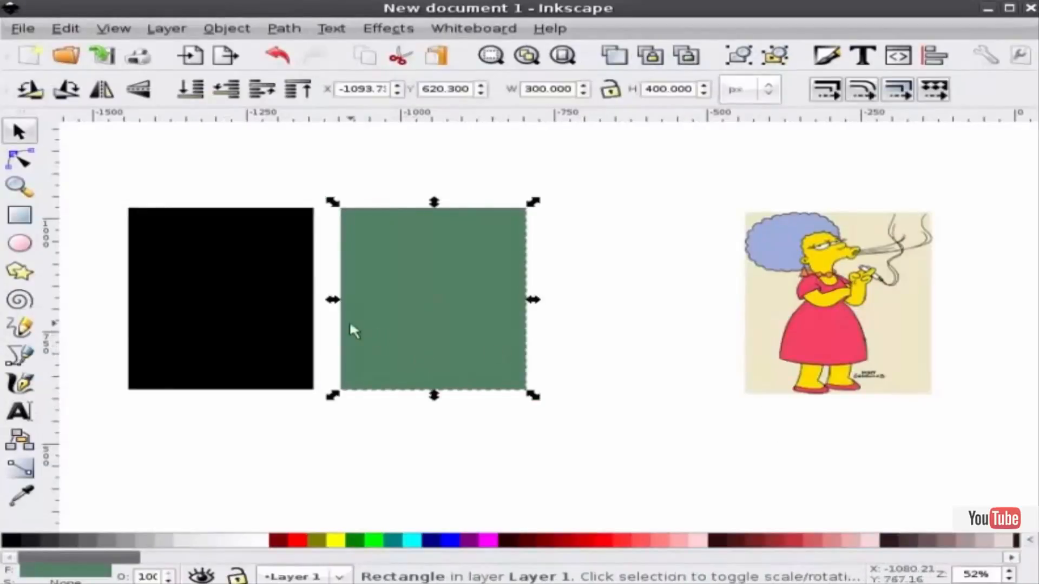
pyautogui.moveTo(349, 317); pyautogui.dragTo(492, 311)
# - Change the black rectangle's fill to flat red a84444ff and deselect it
pyautogui.click(265, 309)
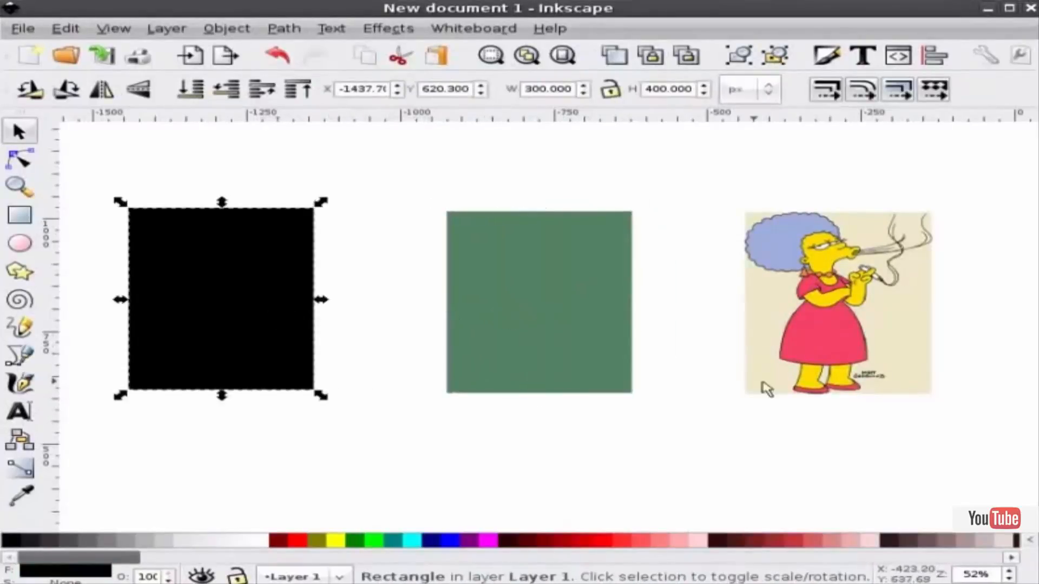
pyautogui.hotkey('shift', 'ctrl', 'f')
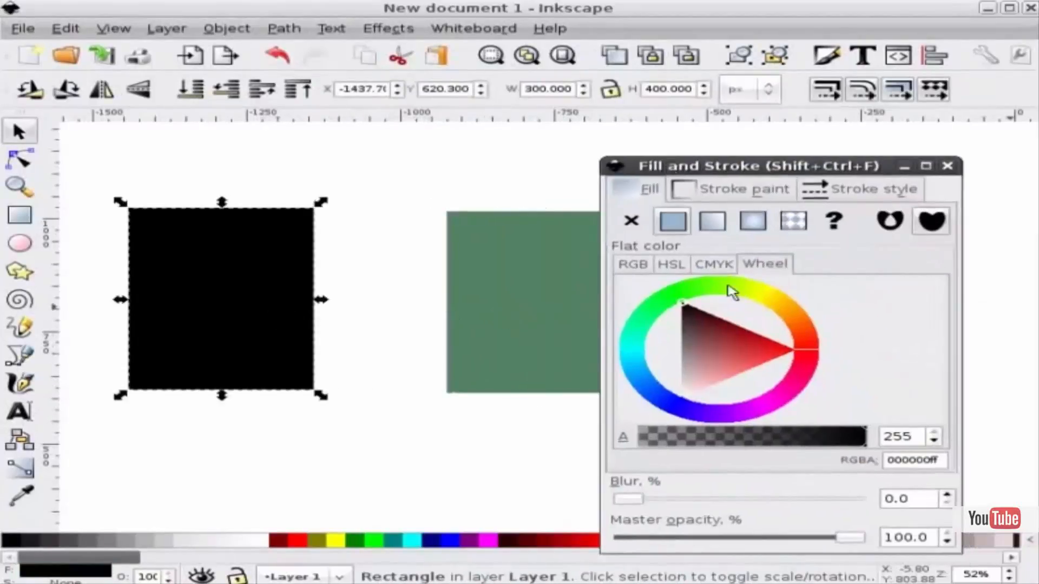
pyautogui.click(725, 345)
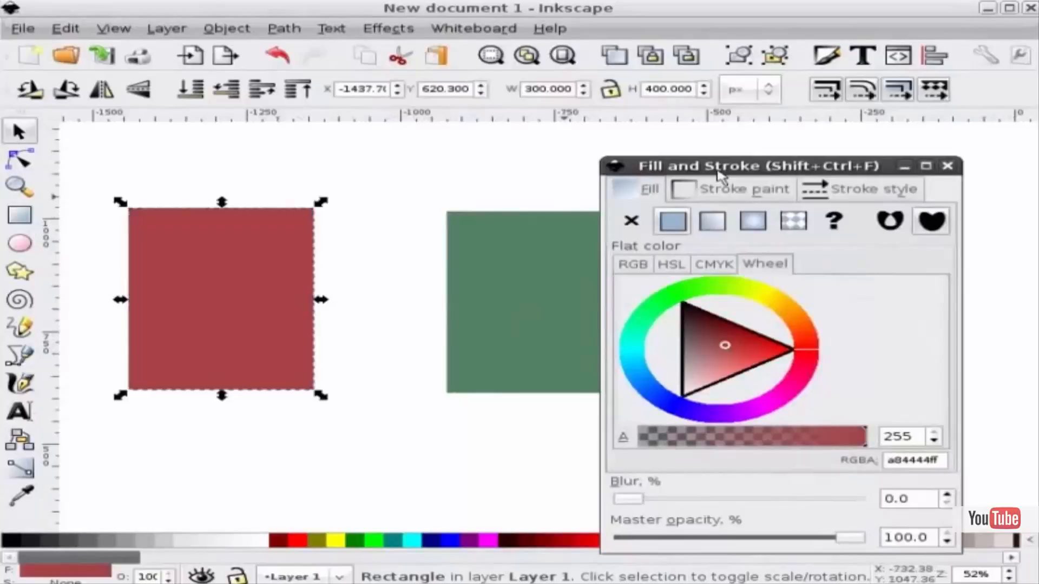
pyautogui.moveTo(722, 177); pyautogui.dragTo(769, 192)
pyautogui.click(993, 181)
pyautogui.click(369, 220)
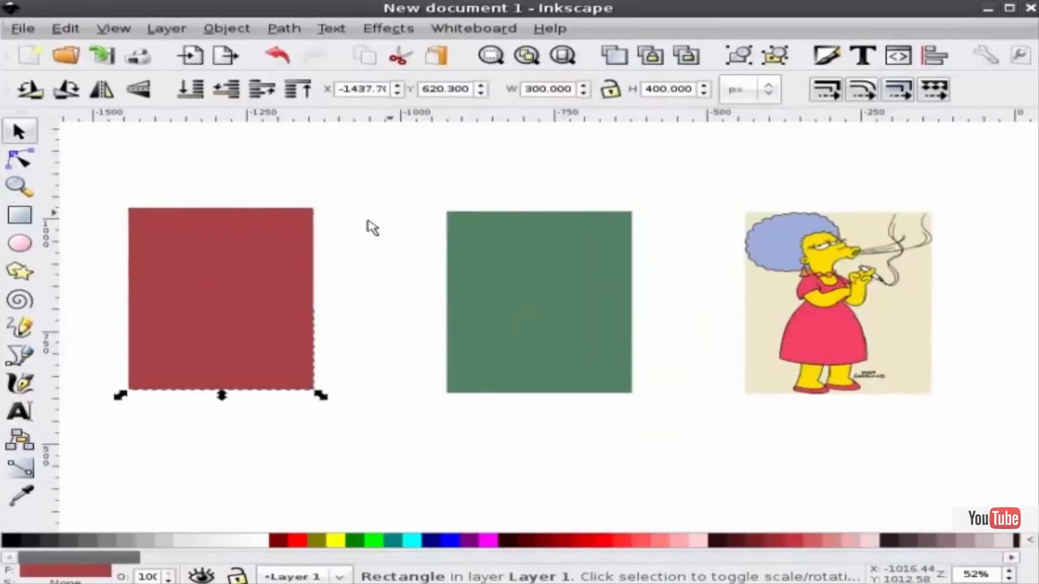
# - Start a straight-segment Bezier path left of the red rectangle, crossing its centre with angular spikes past its right edge and lower-left corner
pyautogui.scroll(2, 81, 269)
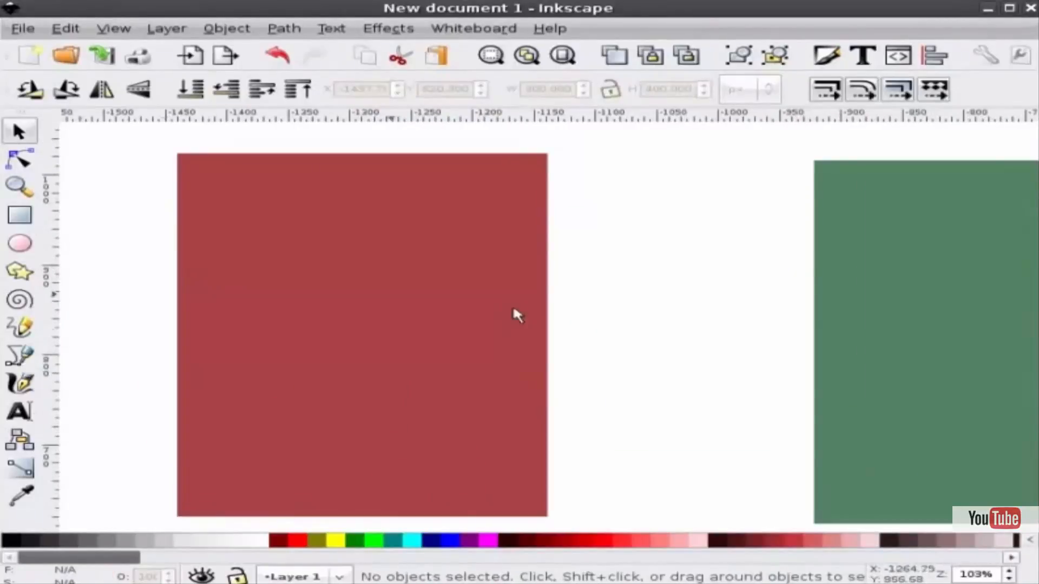
pyautogui.scroll(-1, 622, 334)
pyautogui.scroll(1, 654, 335)
pyautogui.scroll(-1, 647, 336)
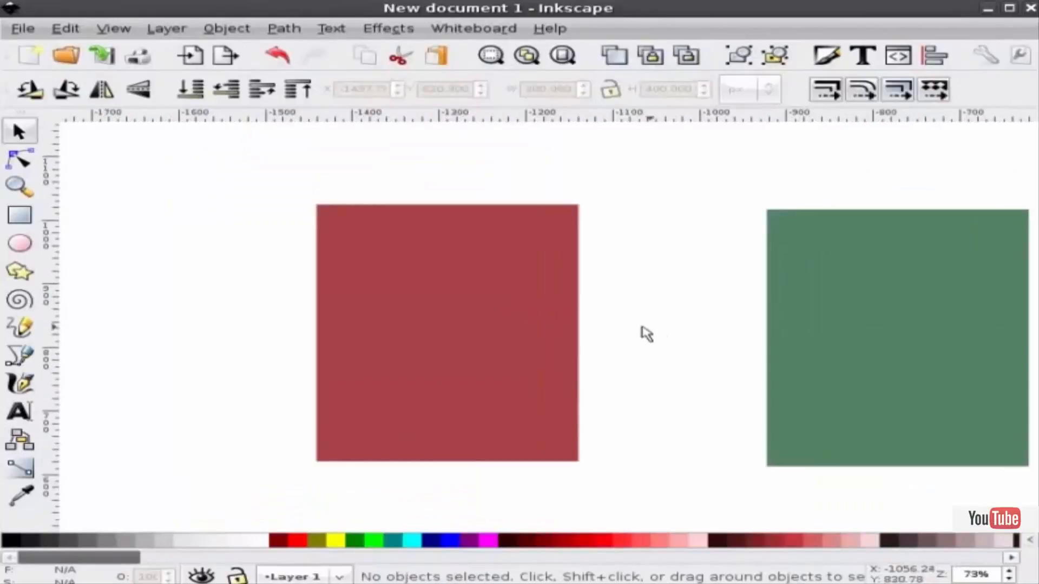
pyautogui.click(20, 355)
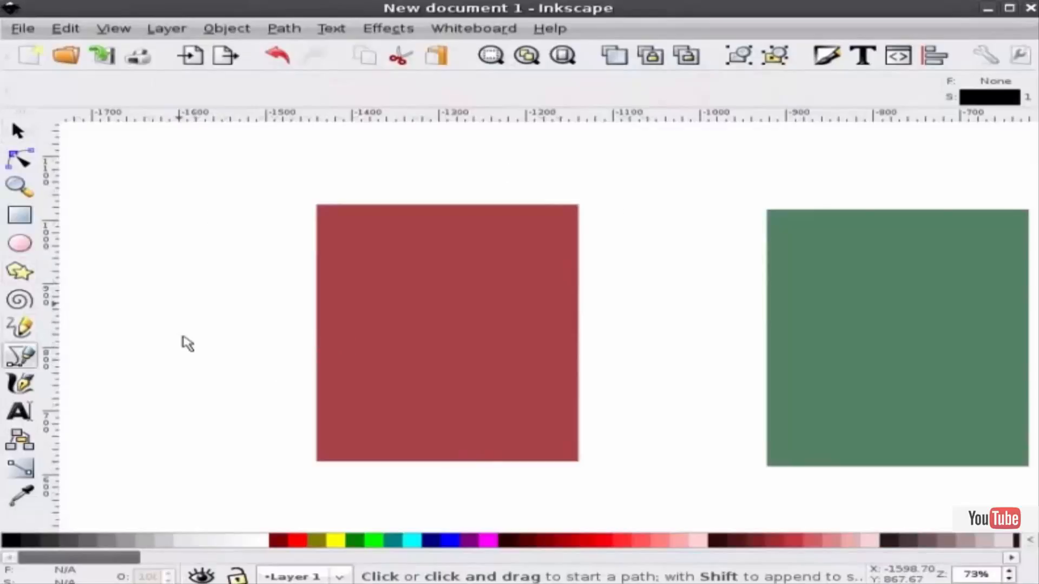
pyautogui.click(275, 373)
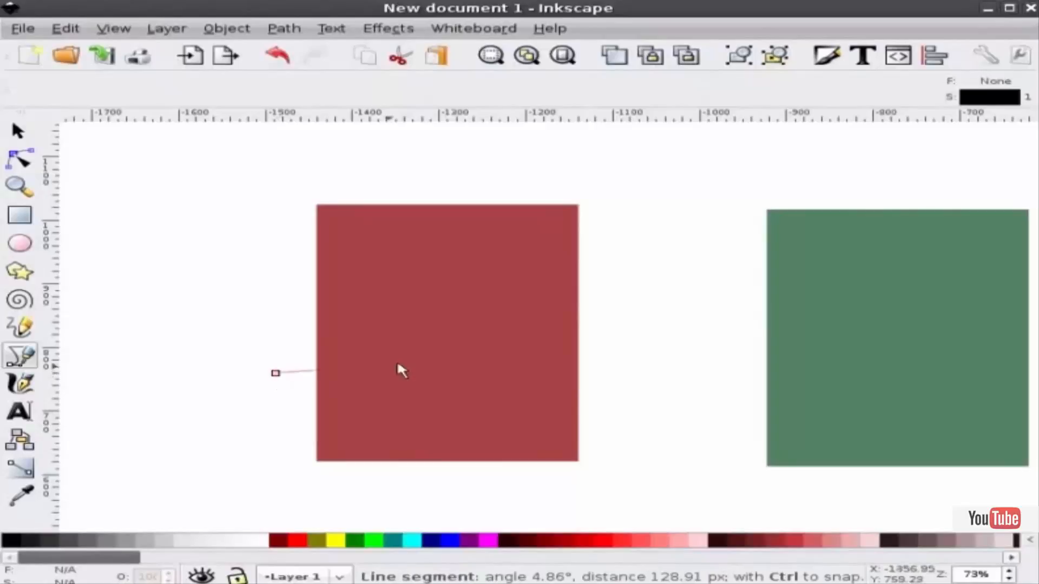
pyautogui.click(459, 310)
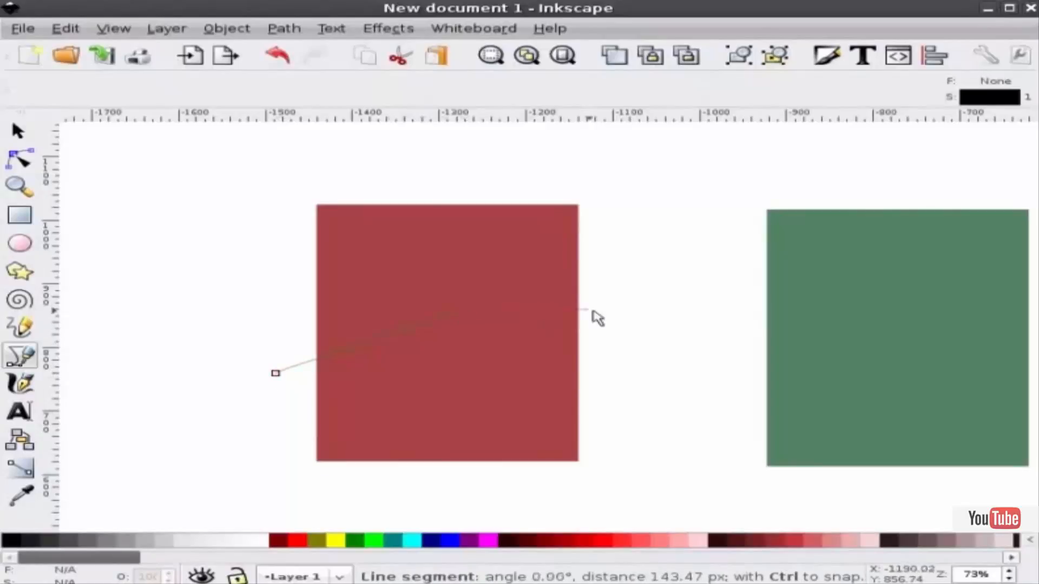
pyautogui.click(611, 310)
pyautogui.click(604, 242)
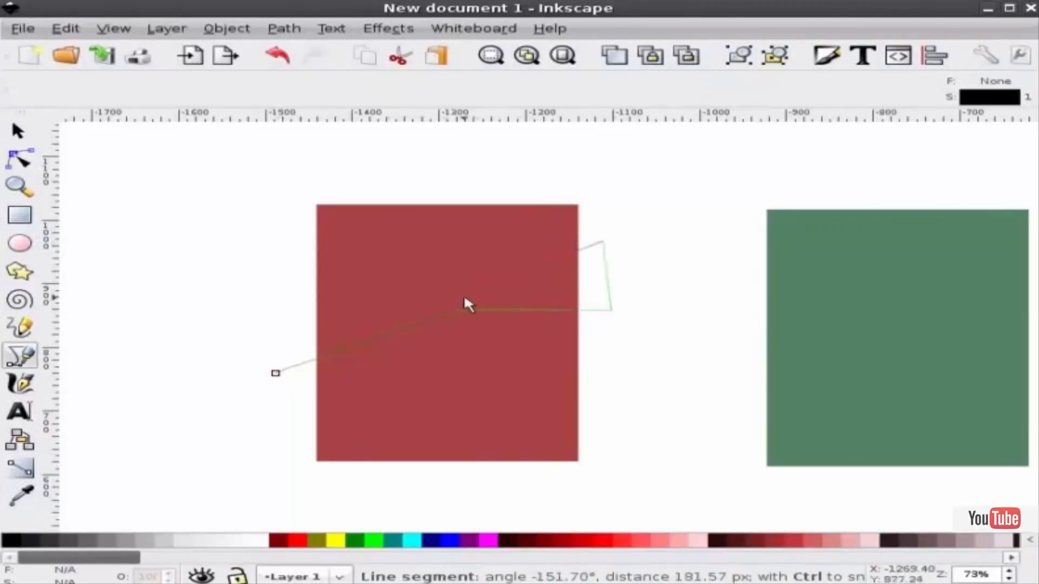
pyautogui.click(460, 297)
pyautogui.click(373, 383)
pyautogui.click(286, 411)
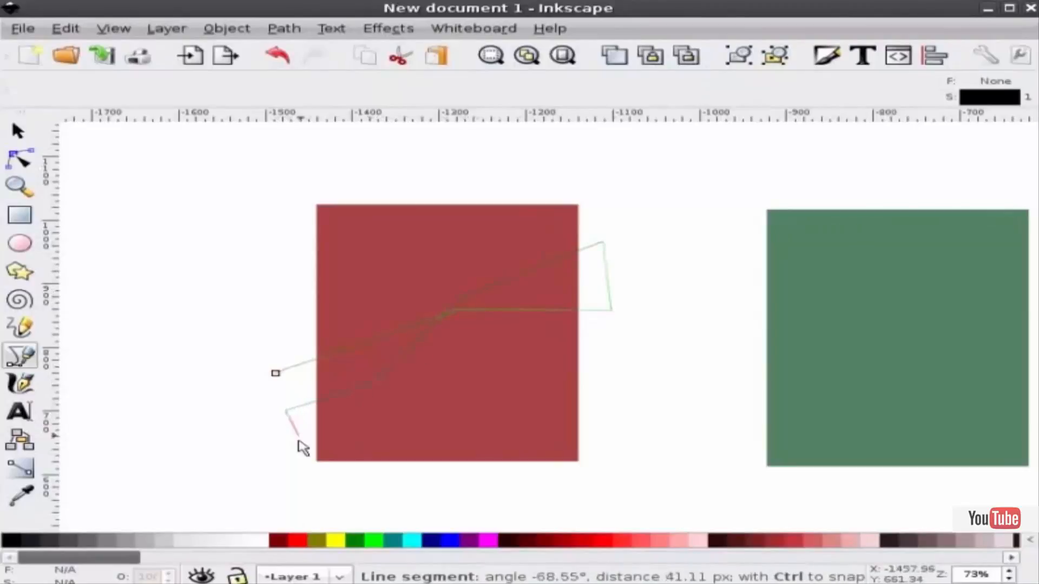
pyautogui.click(286, 464)
pyautogui.click(421, 410)
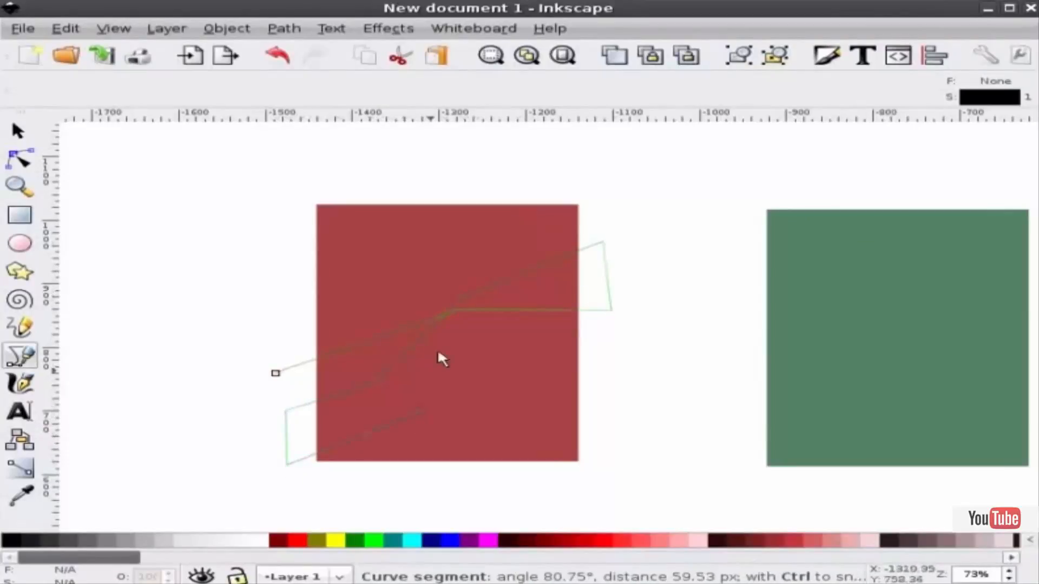
# - Continue the path through the red rectangle's centre with one spike beyond the top edge and another out past the bottom edge
pyautogui.click(461, 263)
pyautogui.click(549, 191)
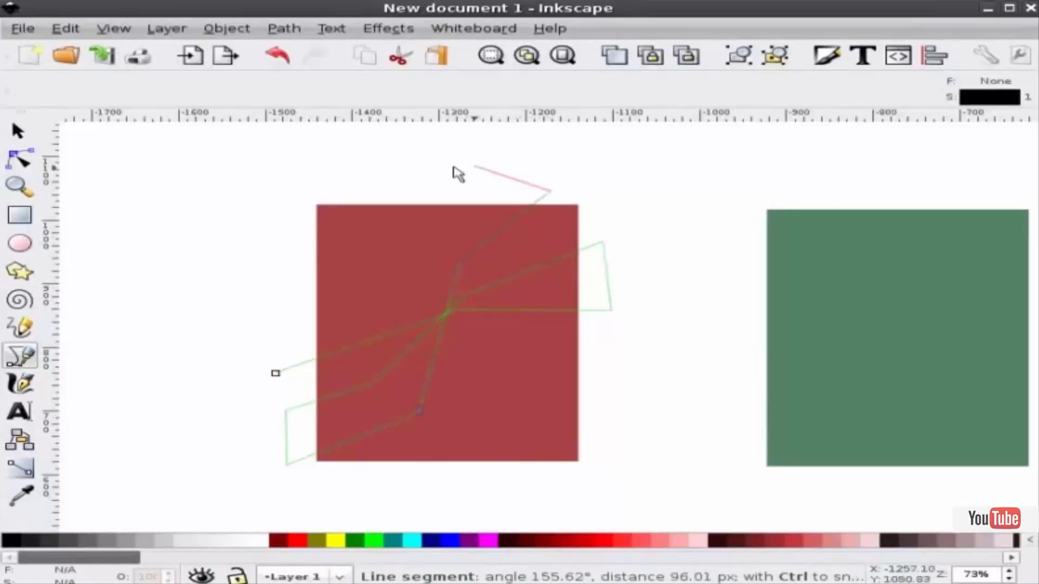
pyautogui.click(411, 165)
pyautogui.click(431, 283)
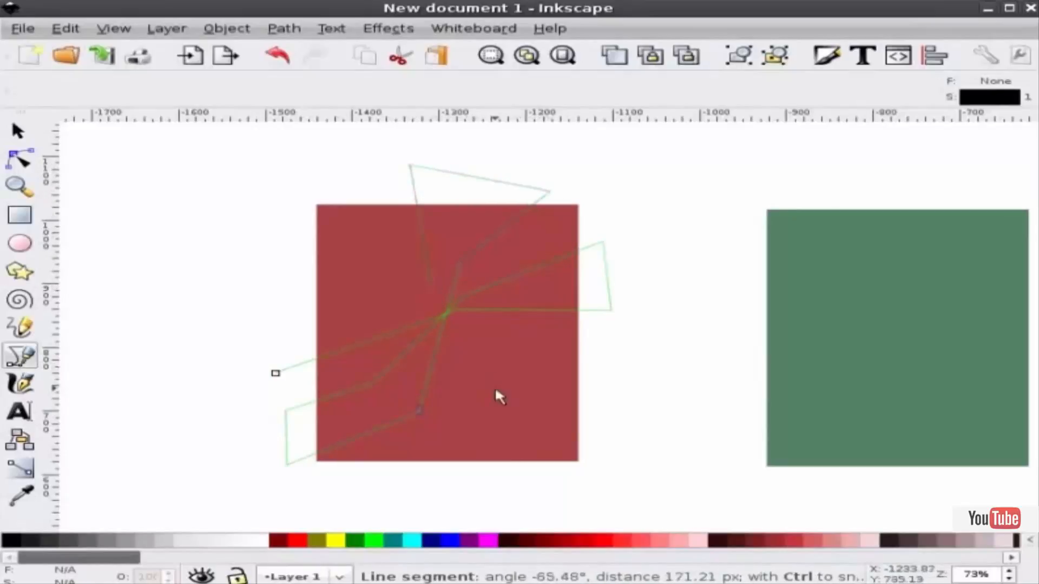
pyautogui.click(494, 388)
pyautogui.click(461, 472)
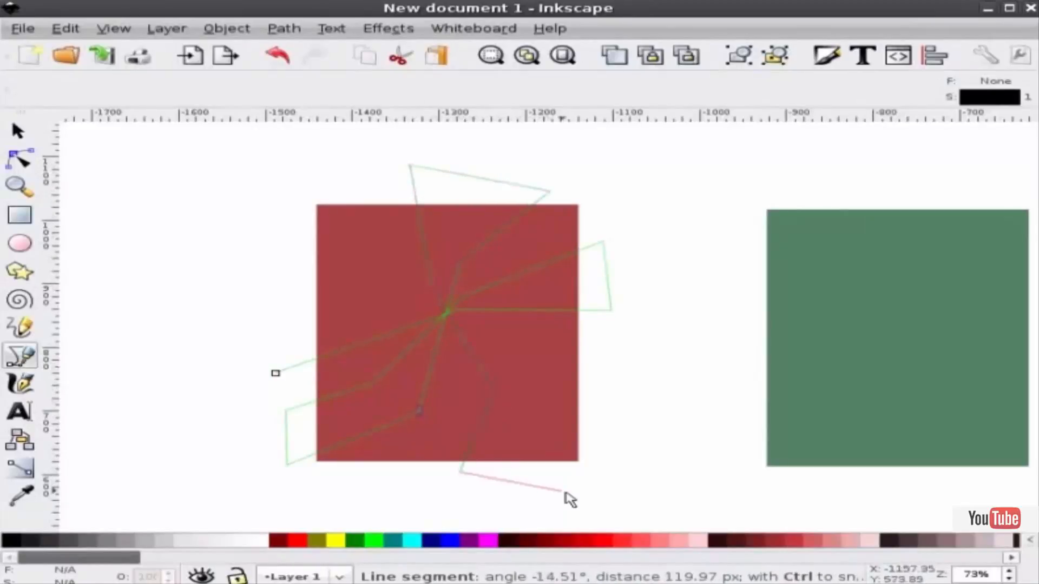
pyautogui.moveTo(561, 486); pyautogui.dragTo(553, 464)
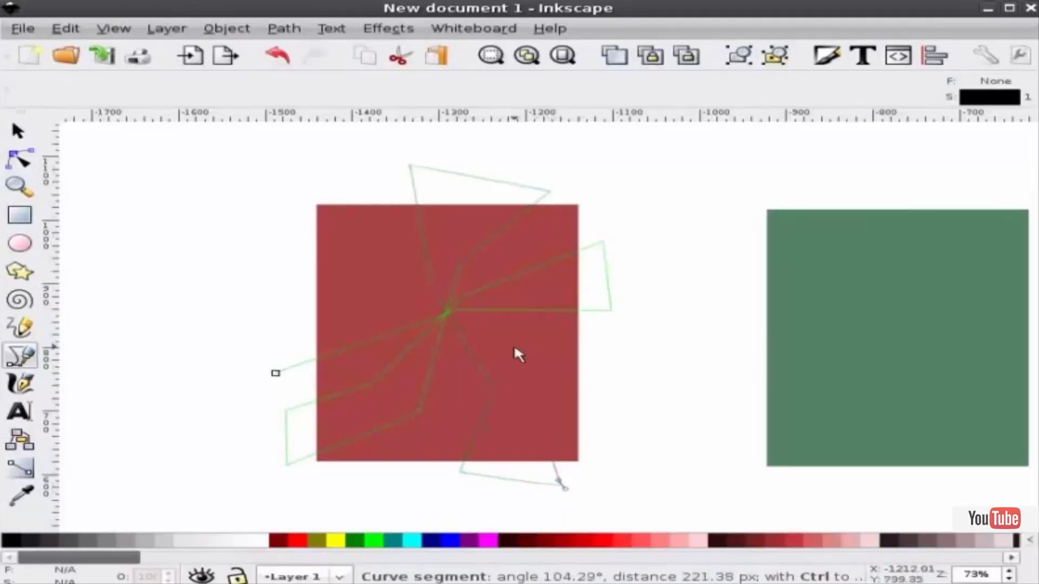
# - Extend the path back across the centre with a spike past the upper left edge and one past the lower right edge
pyautogui.click(513, 349)
pyautogui.click(371, 279)
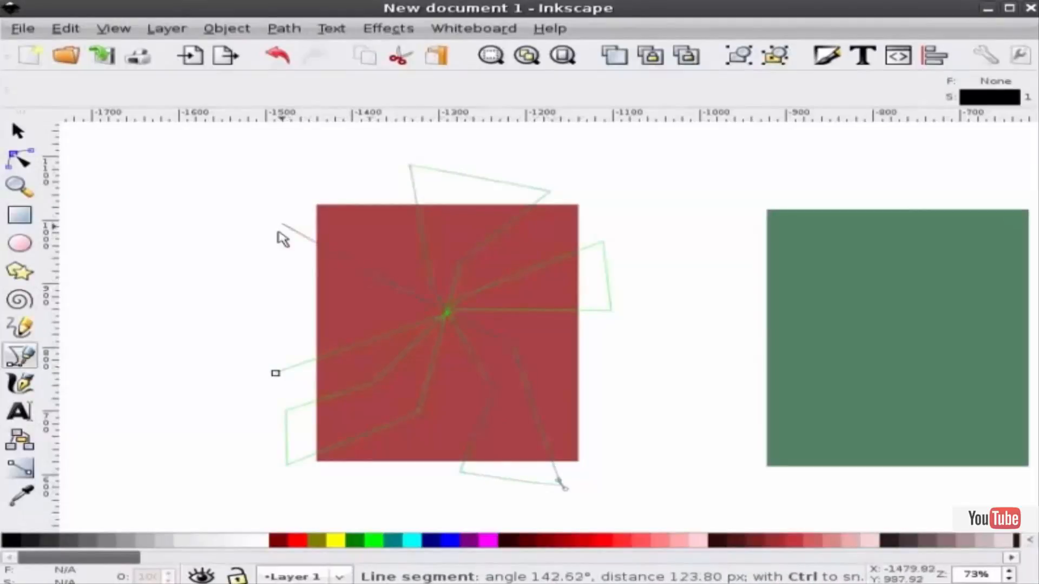
pyautogui.click(282, 224)
pyautogui.click(260, 292)
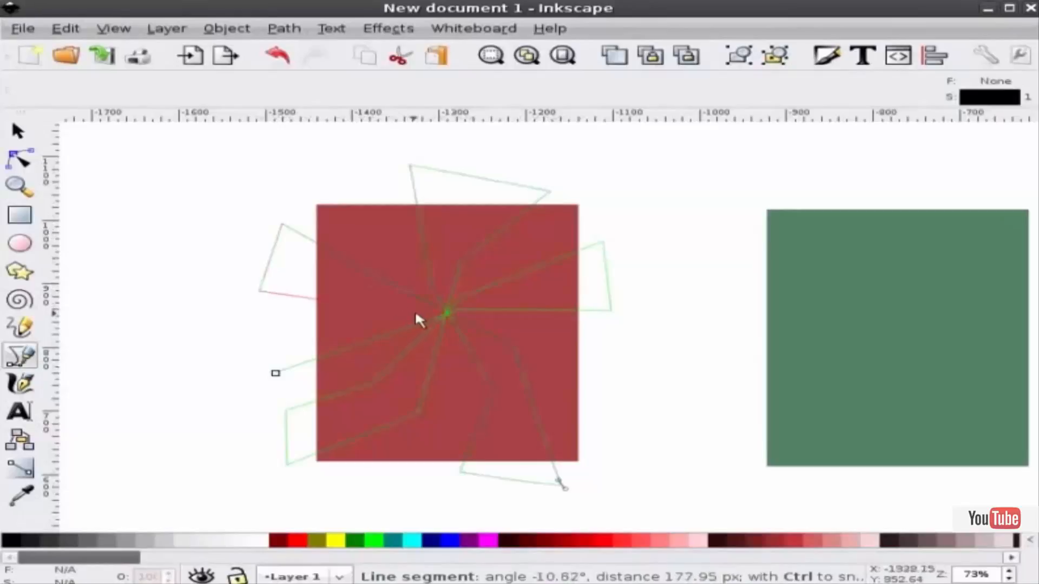
pyautogui.click(444, 313)
pyautogui.click(533, 341)
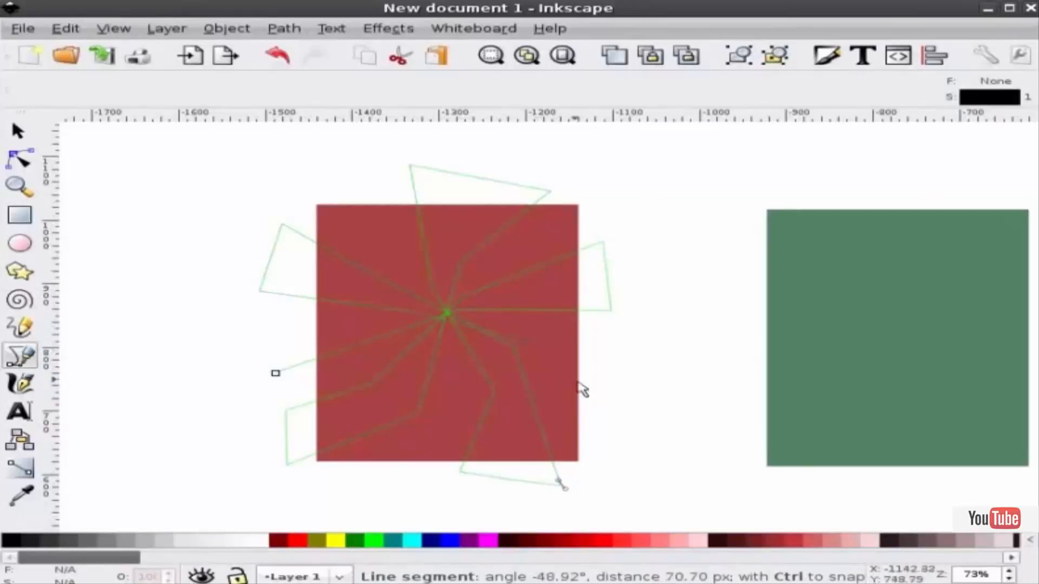
pyautogui.click(601, 400)
pyautogui.click(613, 349)
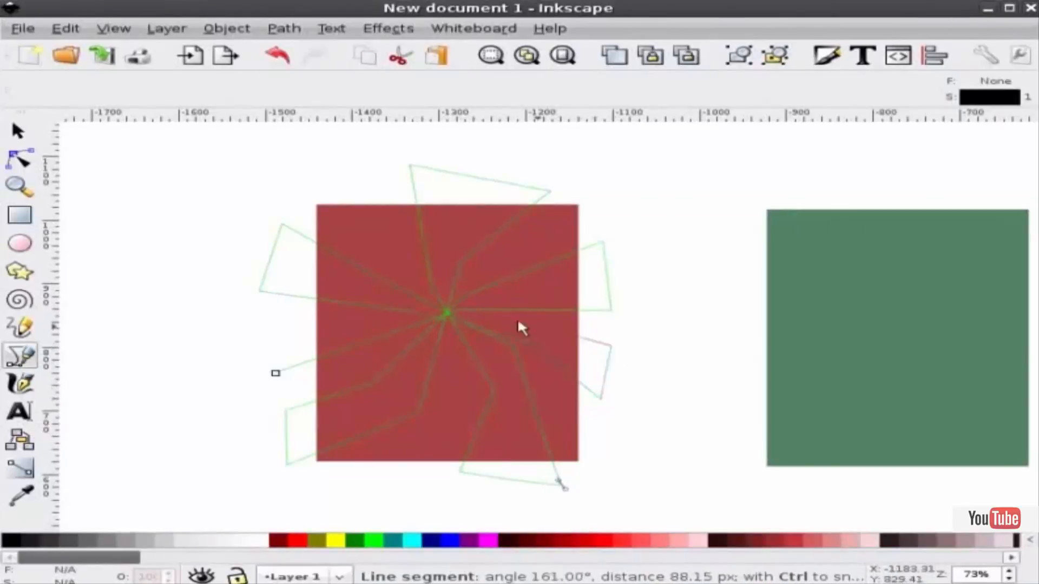
# - Add a spike around the red rectangle's upper-left corner and run the path back through the centre beyond the lower right edge
pyautogui.click(433, 304)
pyautogui.click(342, 172)
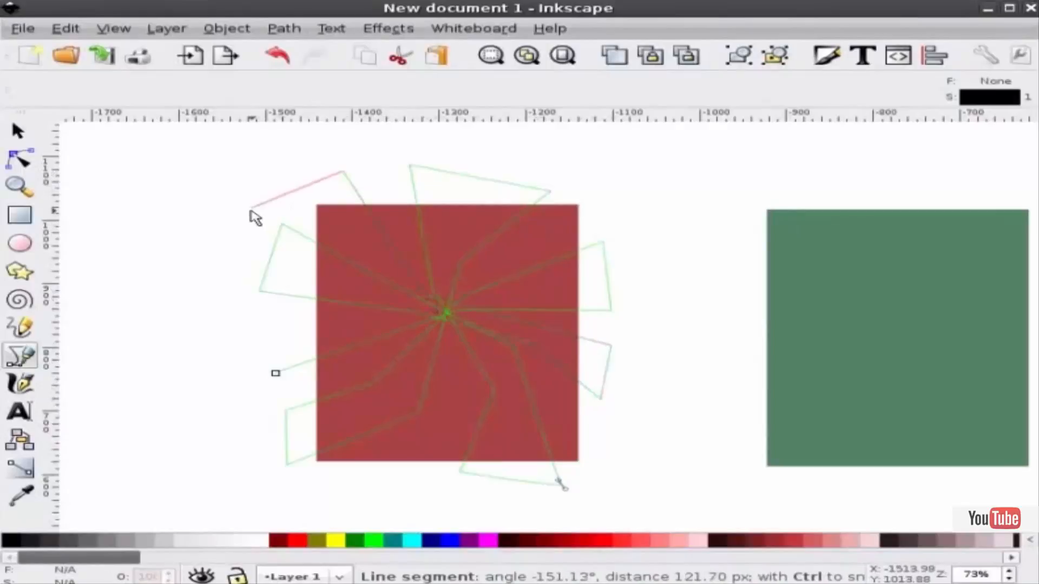
pyautogui.click(250, 210)
pyautogui.click(438, 324)
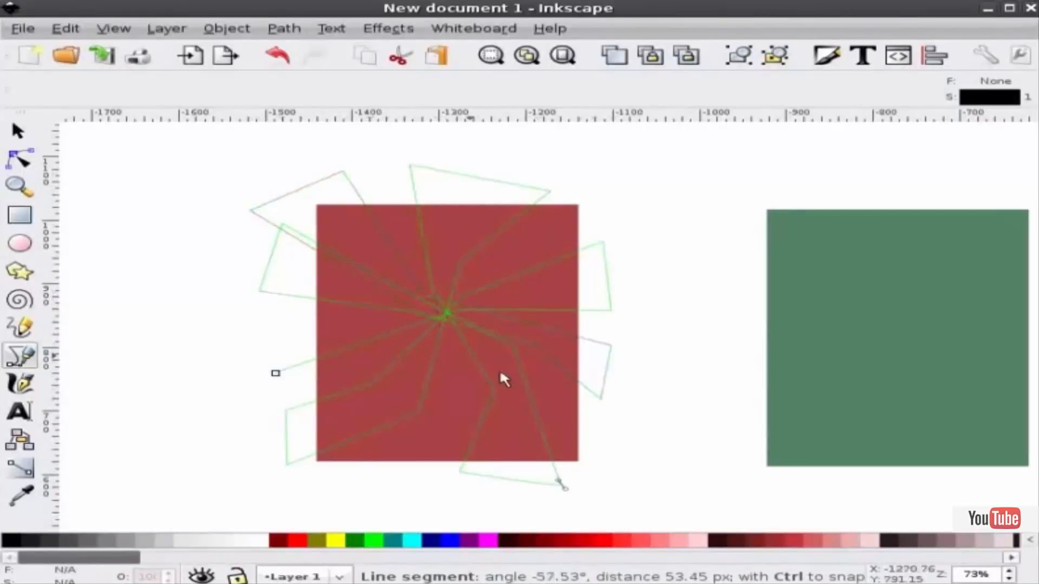
pyautogui.click(602, 414)
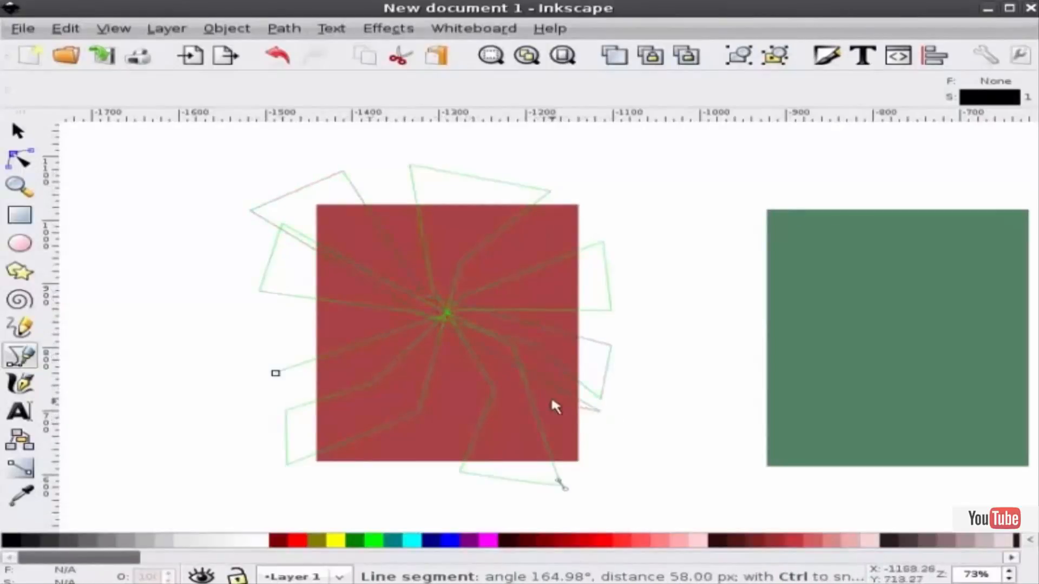
# - Run the path around the red rectangle's centre as a small angular inner ring crossing the radial cracks
pyautogui.click(480, 356)
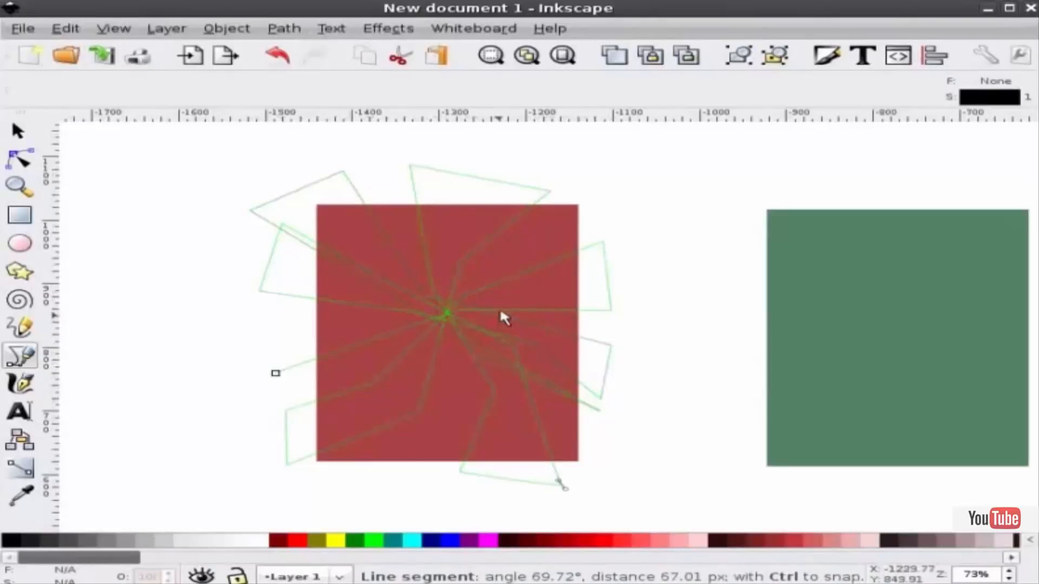
pyautogui.click(494, 317)
pyautogui.click(467, 281)
pyautogui.click(426, 283)
pyautogui.click(424, 342)
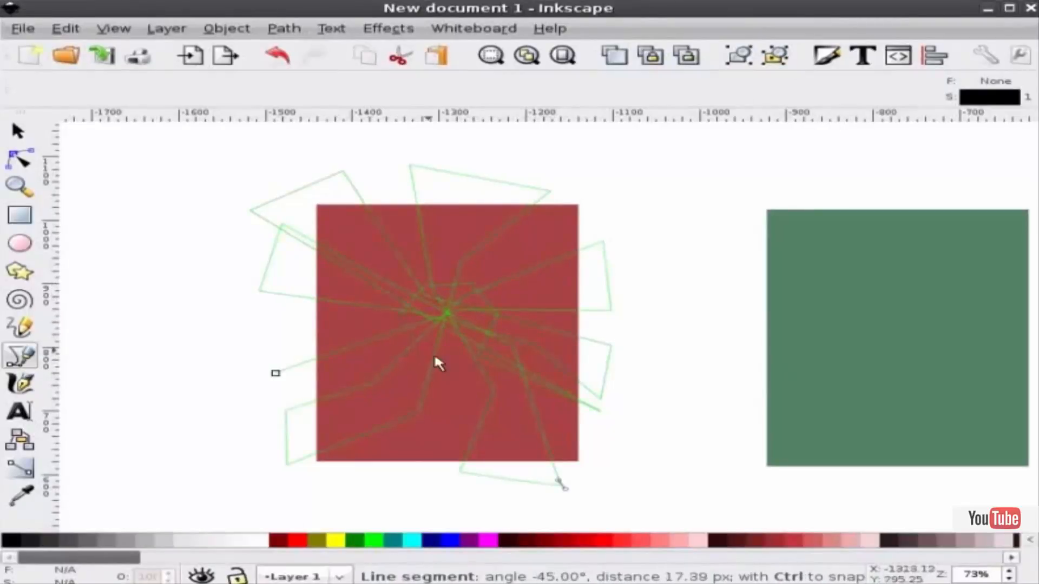
pyautogui.click(498, 368)
# - Continue the path as a wider middle ring, from the right of the centre over the top and down the left side to the lower left
pyautogui.click(534, 298)
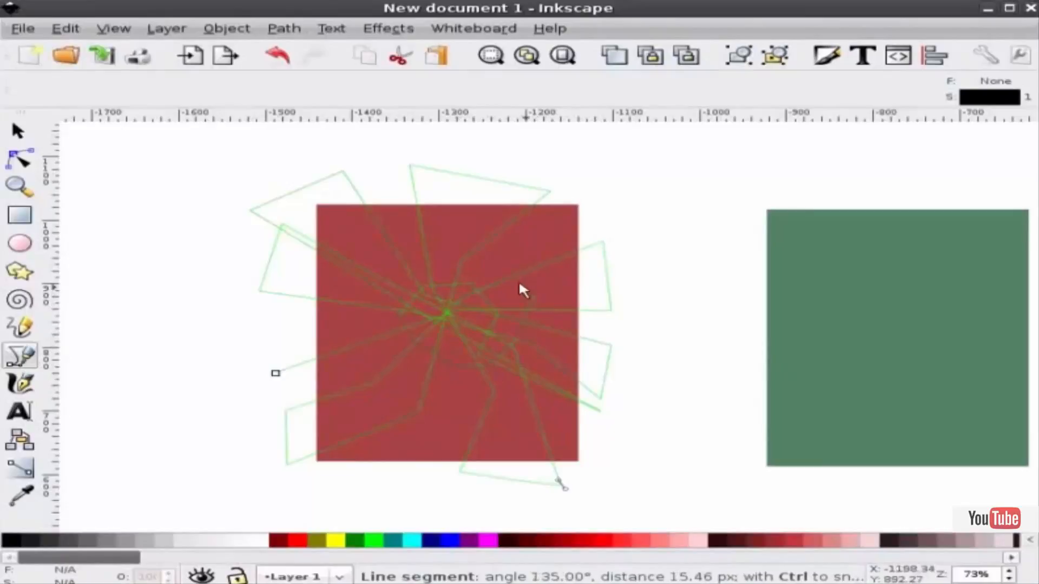
pyautogui.click(486, 250)
pyautogui.click(382, 254)
pyautogui.click(354, 277)
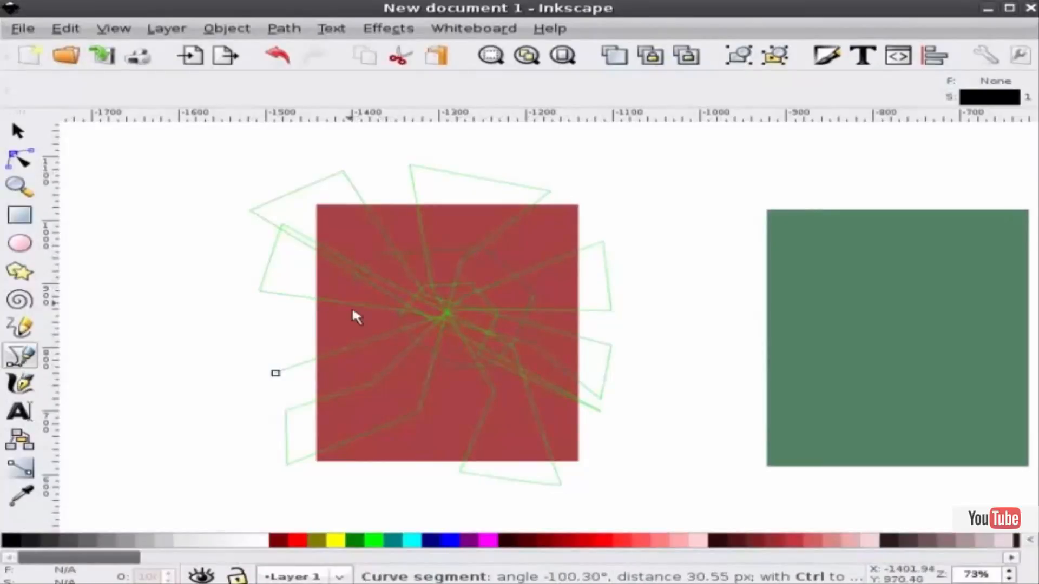
pyautogui.click(359, 347)
pyautogui.click(345, 384)
pyautogui.click(418, 412)
# - Carry the path around near the red rectangle's lower, right and upper edges, and end it outside the left edge as an open path
pyautogui.click(479, 392)
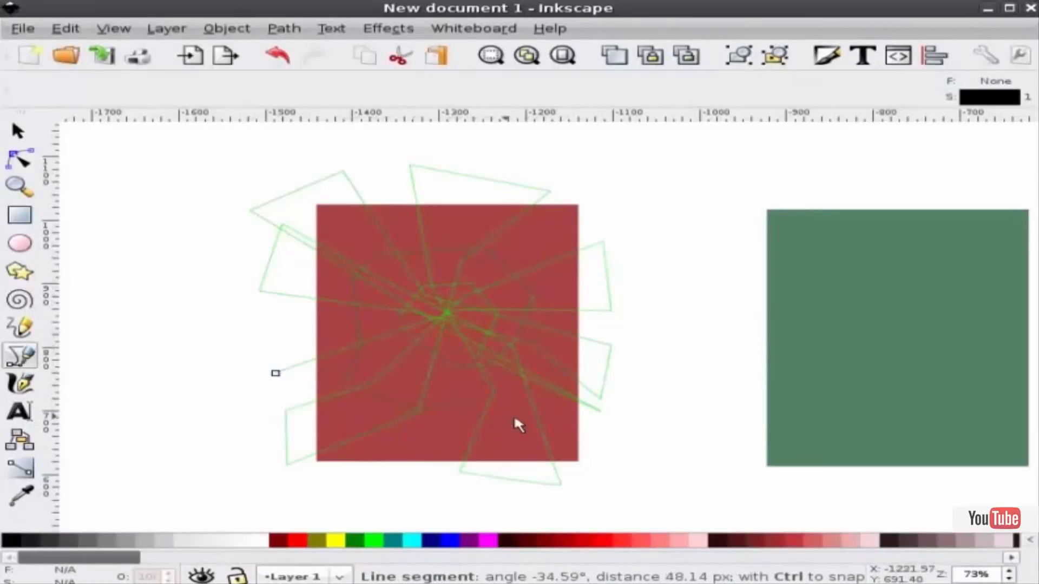
pyautogui.click(525, 418)
pyautogui.click(558, 396)
pyautogui.click(554, 316)
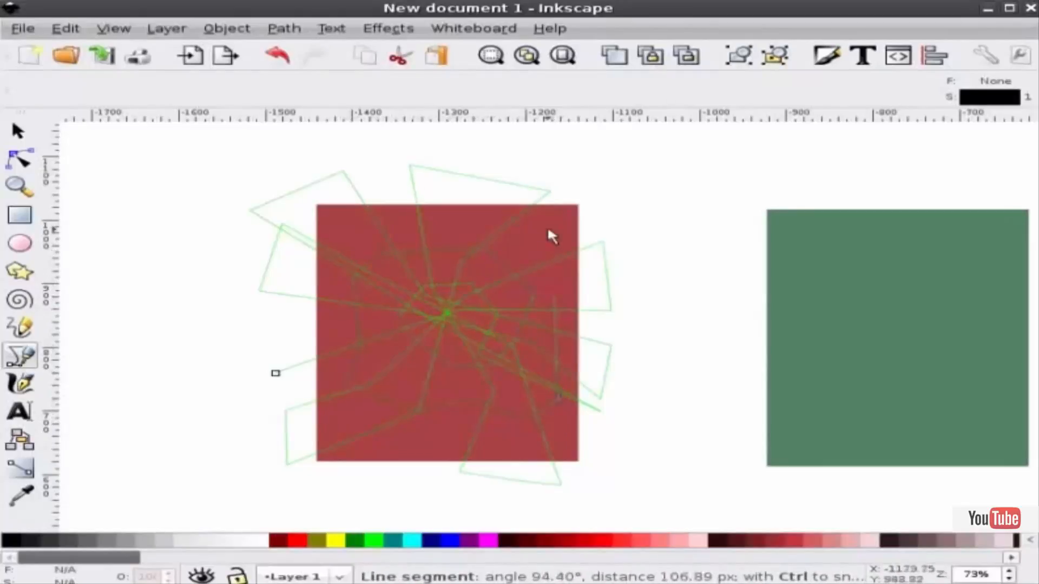
pyautogui.click(546, 224)
pyautogui.click(429, 217)
pyautogui.click(353, 225)
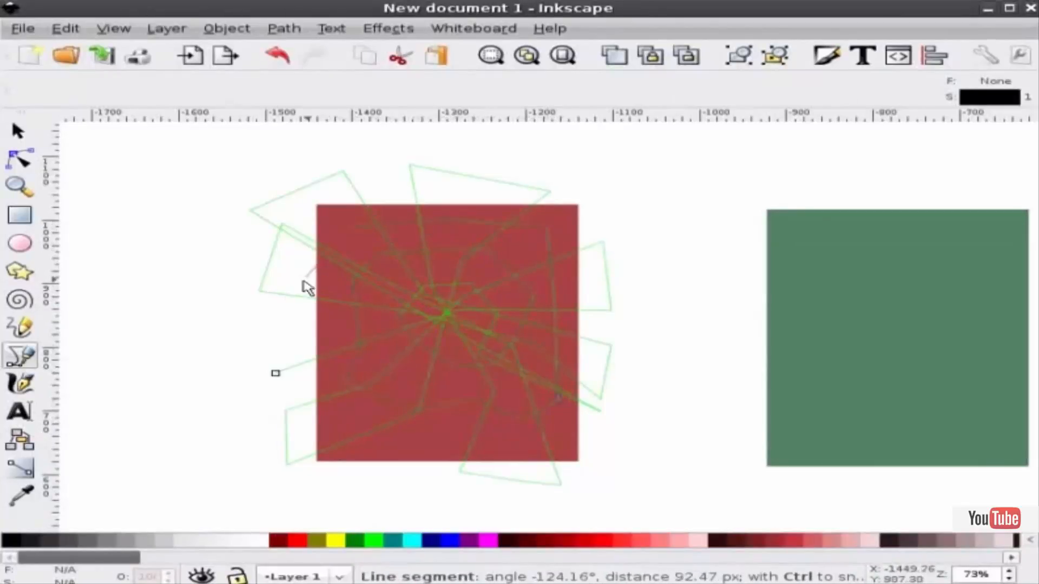
pyautogui.click(278, 311)
pyautogui.click(183, 327)
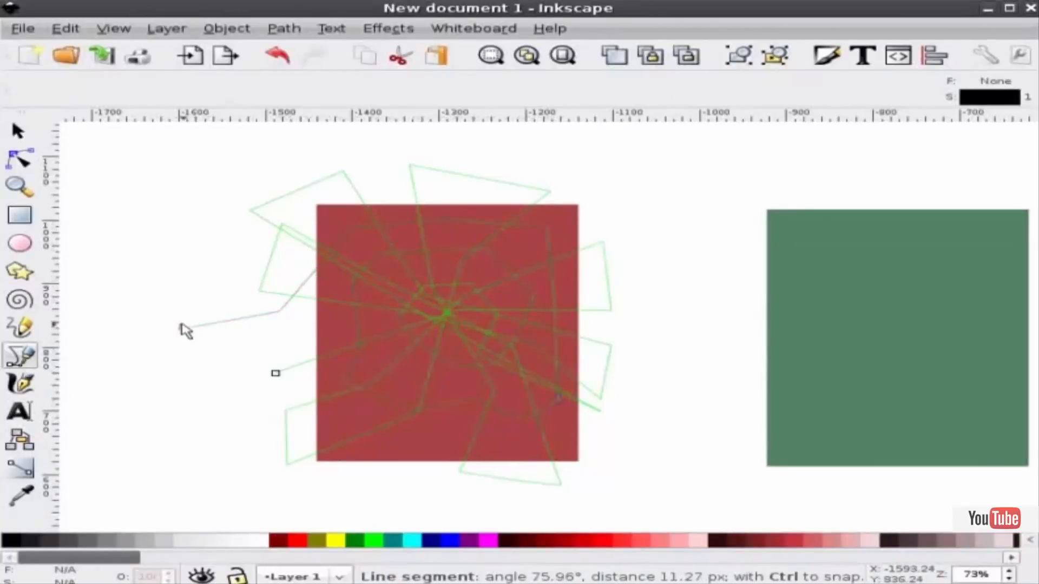
pyautogui.press('Return')
pyautogui.press('s')
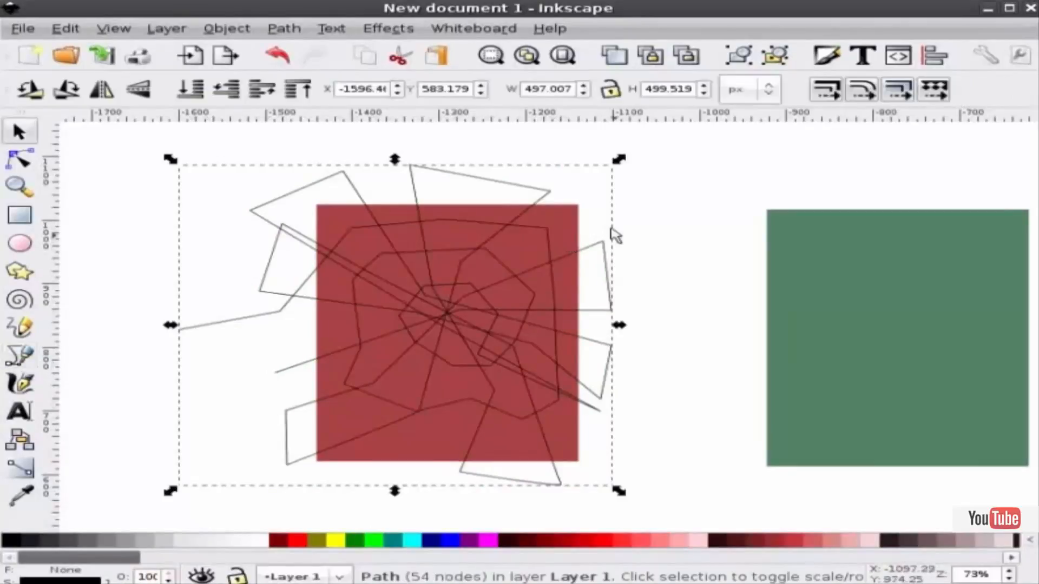
# - Try to apply Intersection to the red rectangle and the crack path
pyautogui.keyDown('shift'); pyautogui.click(565, 216); pyautogui.keyUp('shift')
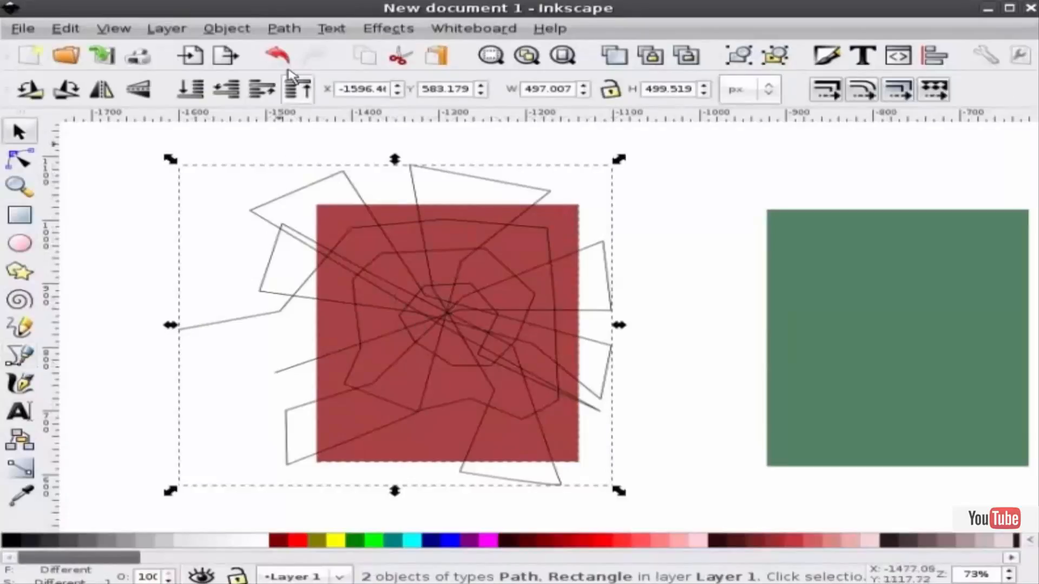
pyautogui.click(285, 30)
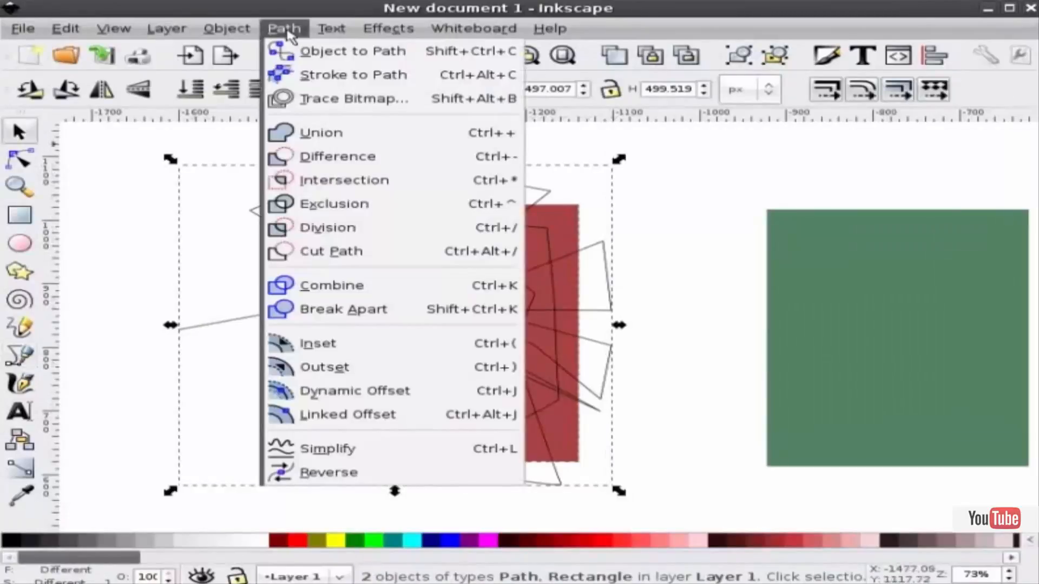
pyautogui.click(331, 190)
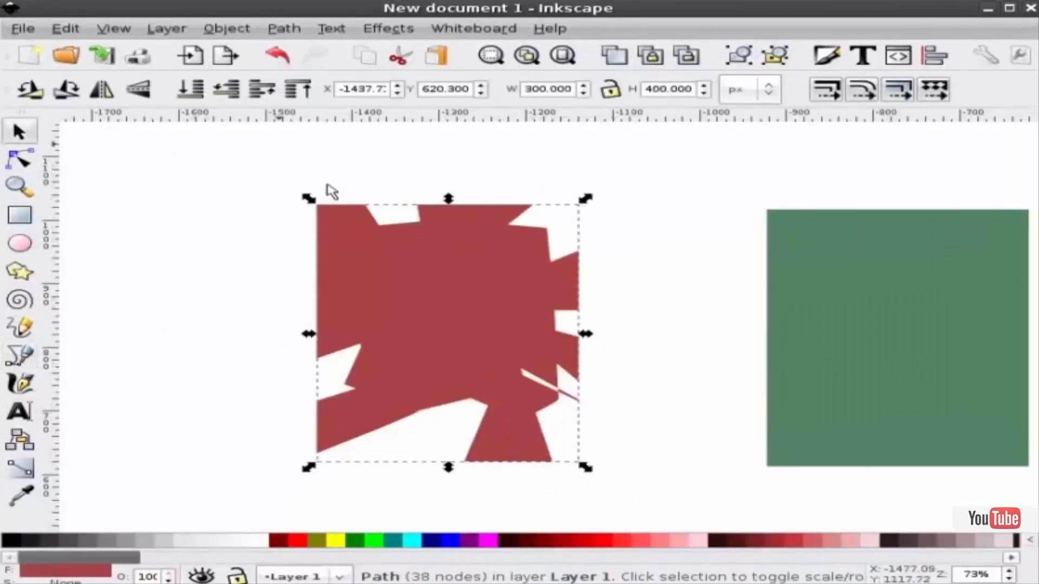
pyautogui.press('ctrl')
pyautogui.hotkey('ctrl', 'z')
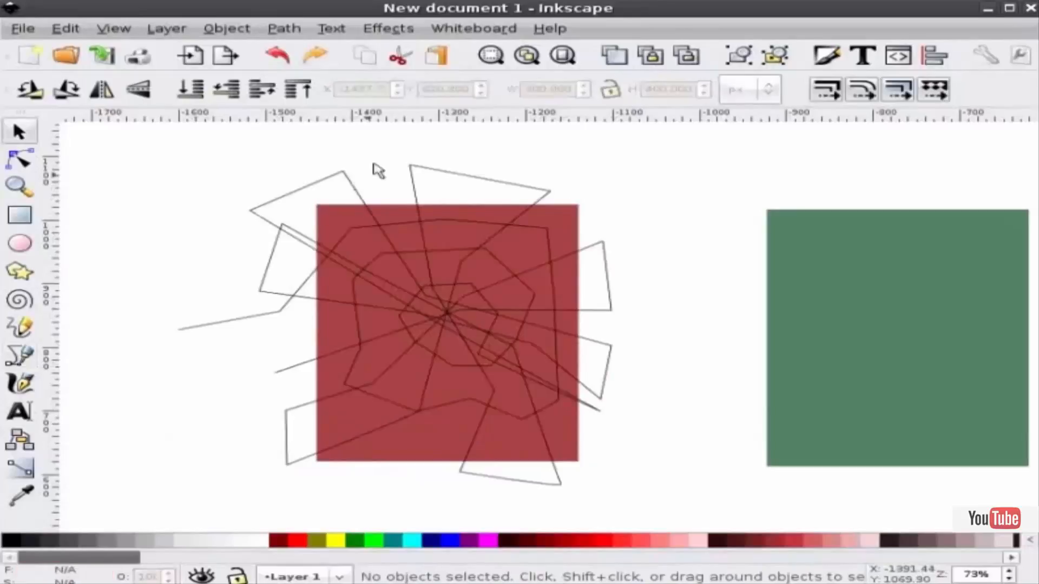
# - Subtract the crack path from the red rectangle with the Difference operation
pyautogui.moveTo(652, 504); pyautogui.dragTo(181, 130)
pyautogui.keyDown('shift'); pyautogui.click(324, 185); pyautogui.keyUp('shift')
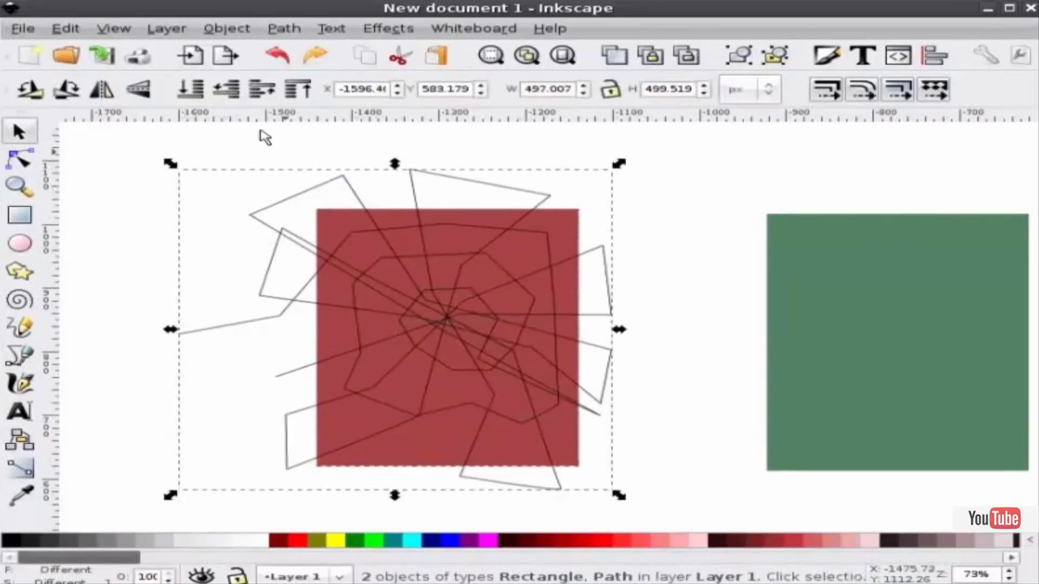
pyautogui.click(645, 525)
pyautogui.moveTo(652, 525); pyautogui.dragTo(115, 162)
pyautogui.click(286, 29)
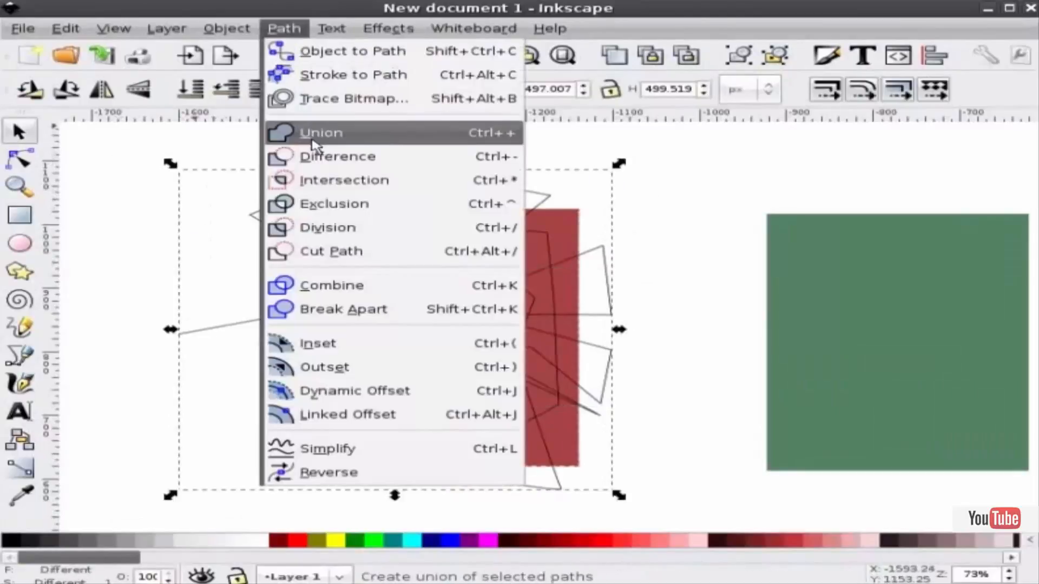
pyautogui.click(322, 158)
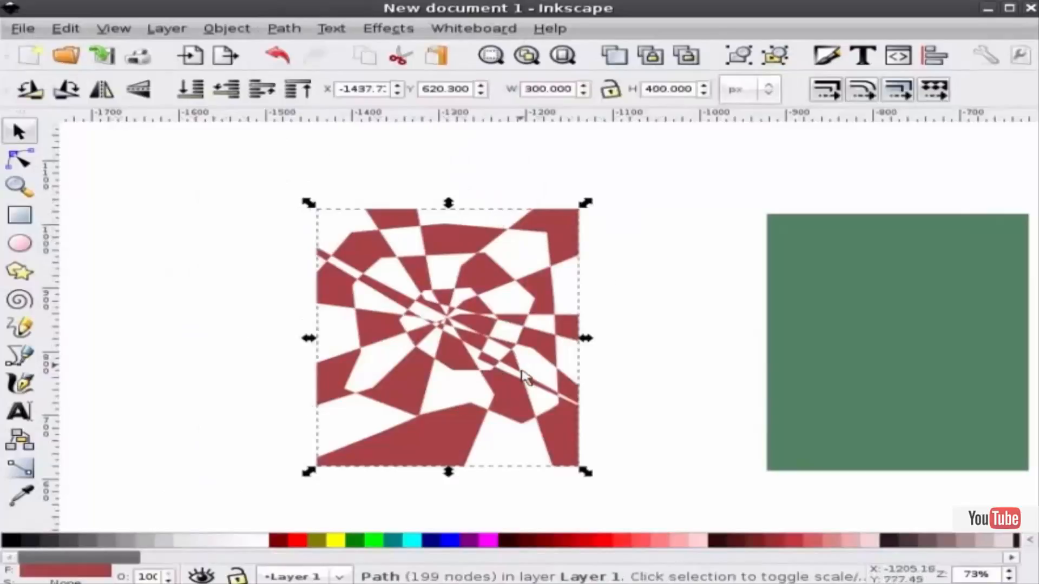
# - Align the cut red shape and the green rectangle to each other on their horizontal and vertical centres
pyautogui.keyDown('ctrl'); pyautogui.scroll(-1, 309, 312); pyautogui.keyUp('ctrl')
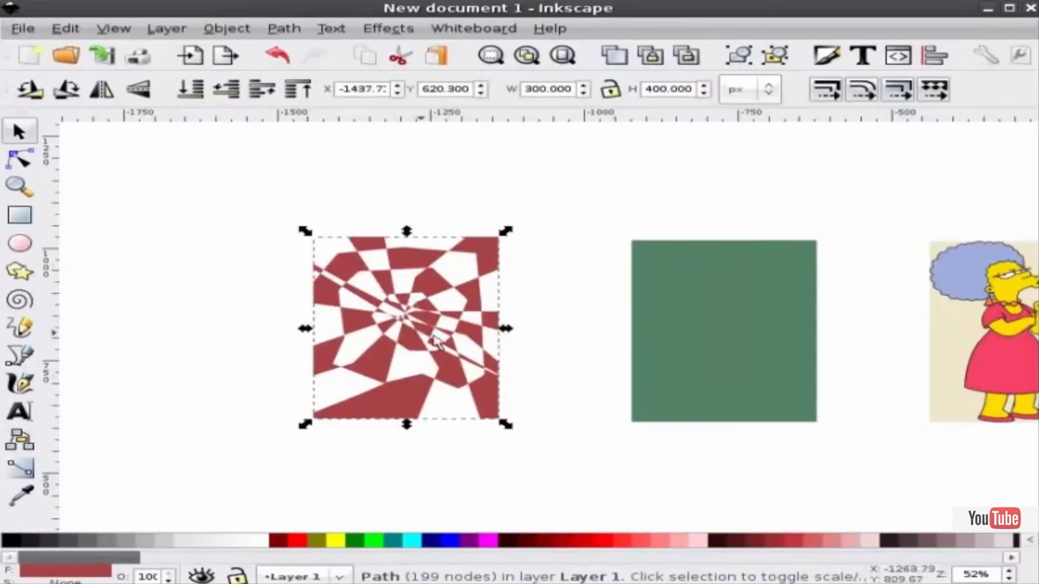
pyautogui.click(533, 297)
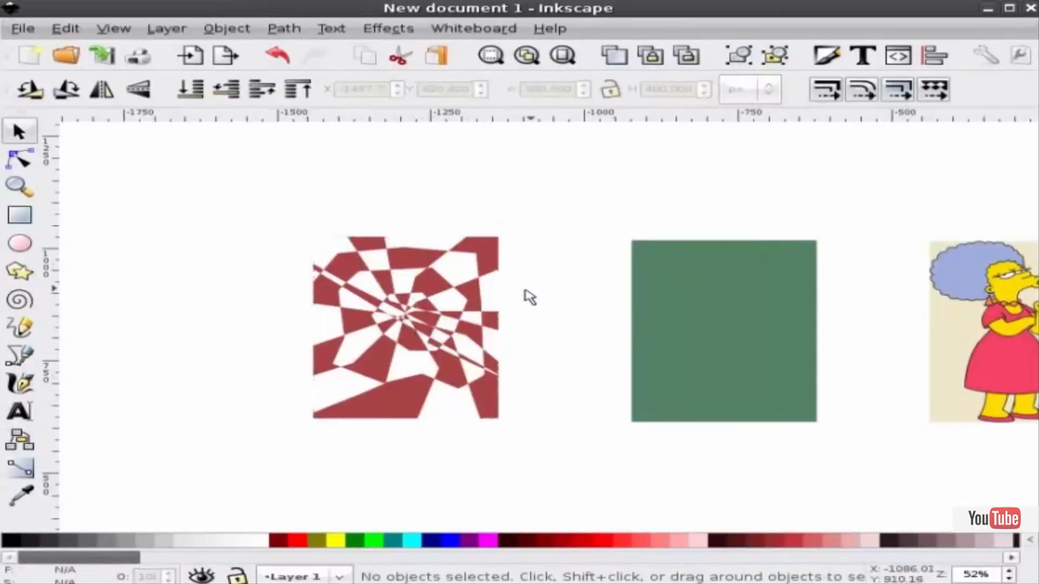
pyautogui.click(469, 302)
pyautogui.press('shift')
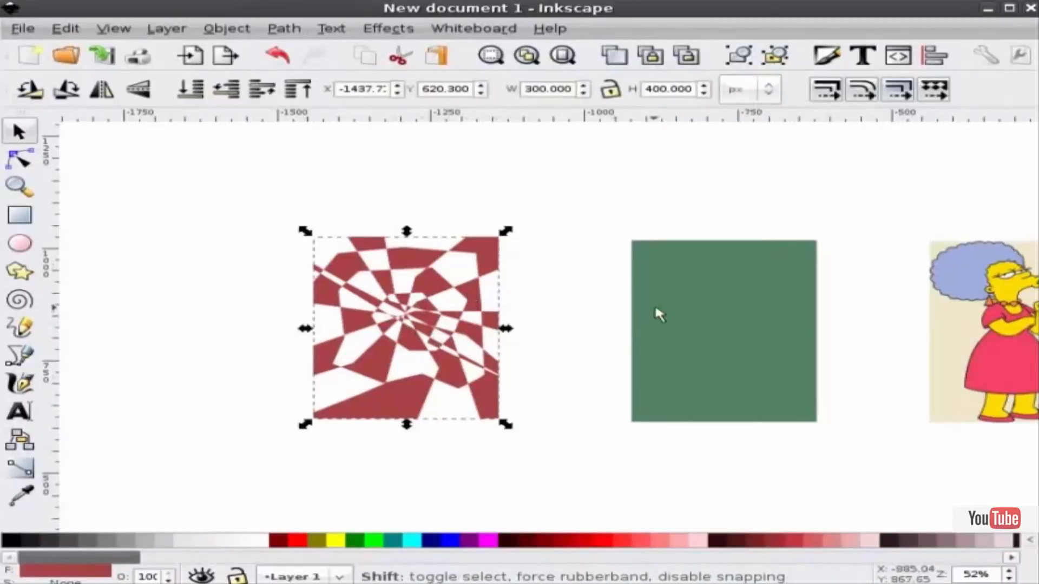
pyautogui.keyDown('shift'); pyautogui.click(656, 310); pyautogui.keyUp('shift')
pyautogui.click(614, 309)
pyautogui.keyDown('shift'); pyautogui.click(694, 319); pyautogui.keyUp('shift')
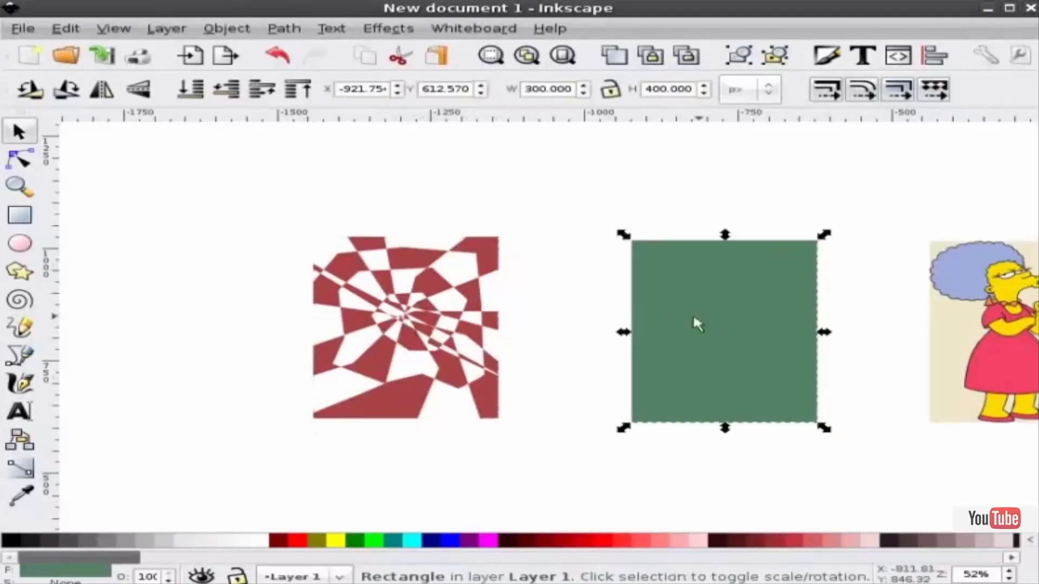
pyautogui.keyDown('shift'); pyautogui.click(466, 331); pyautogui.keyUp('shift')
pyautogui.hotkey('ctrl', 'shift', 'a')
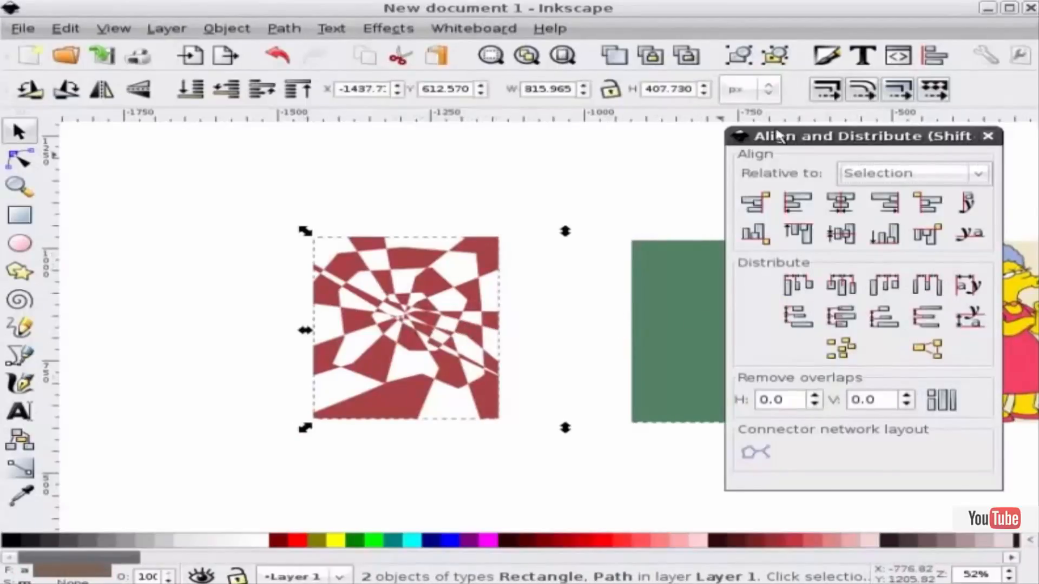
pyautogui.moveTo(845, 147); pyautogui.dragTo(816, 138)
pyautogui.click(810, 193)
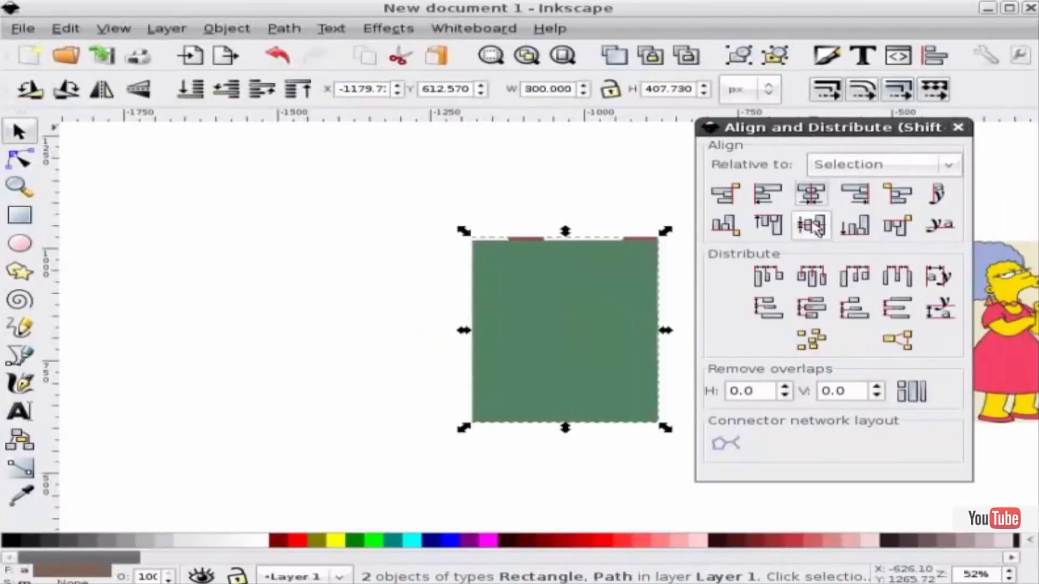
pyautogui.click(957, 127)
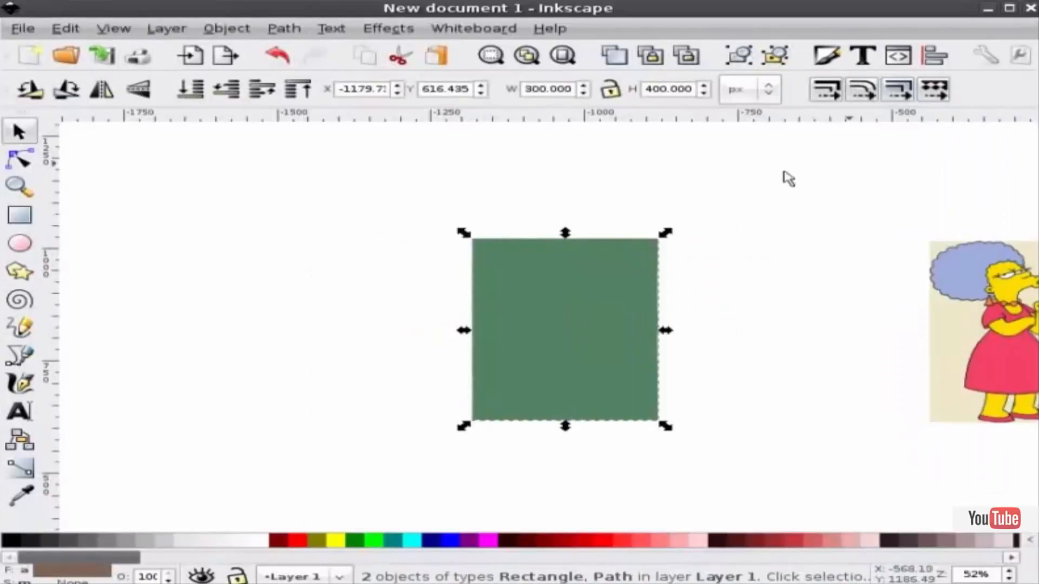
# - Undo both centre alignments of the red shape and the green rectangle
pyautogui.click(649, 193)
pyautogui.click(591, 324)
pyautogui.click(735, 475)
pyautogui.moveTo(735, 475); pyautogui.dragTo(647, 389)
pyautogui.press('ctrl')
pyautogui.hotkey('ctrl', 'z')
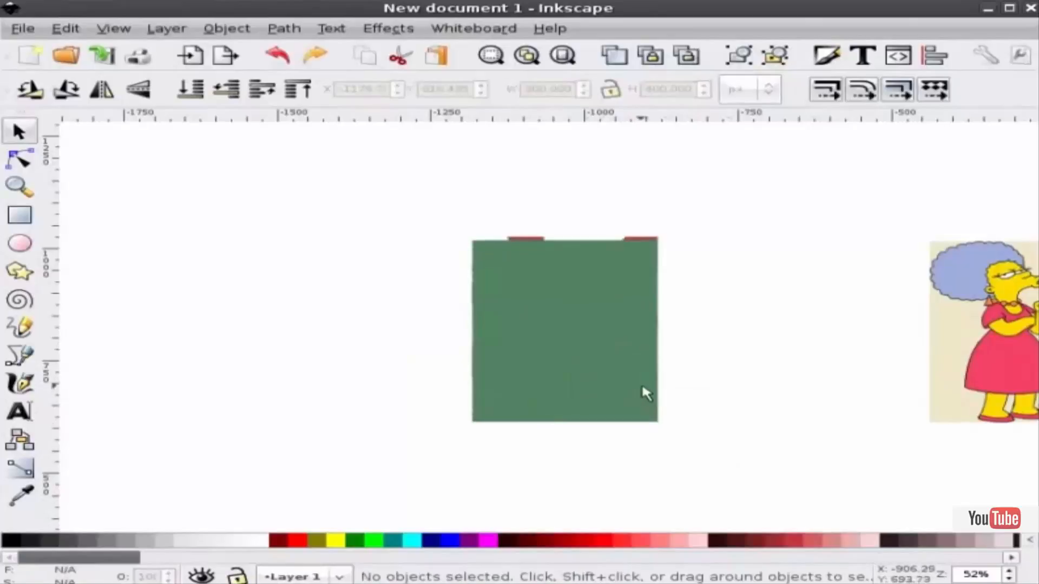
pyautogui.hotkey('ctrl', 'z')
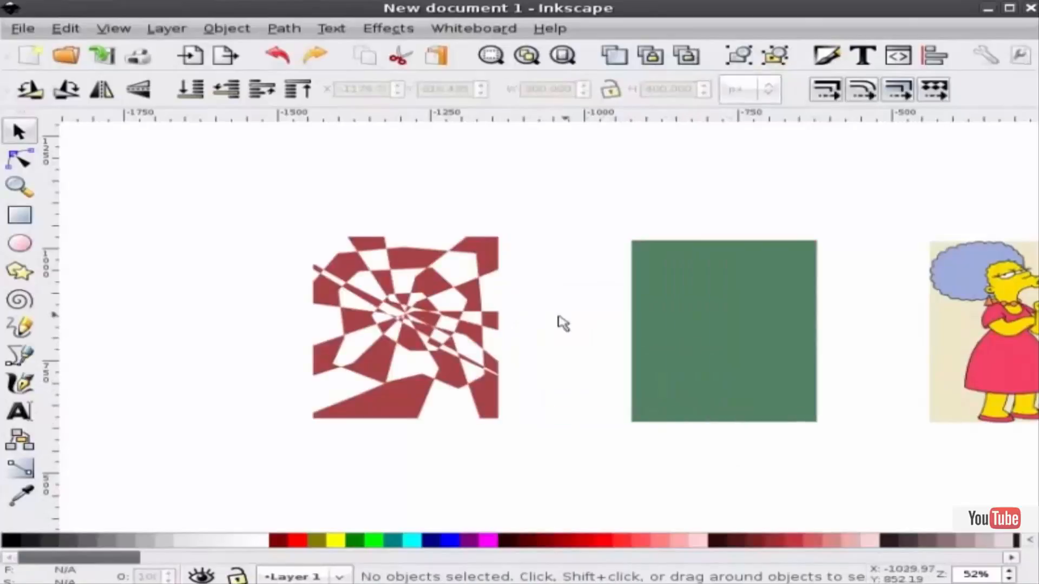
# - Duplicate the cut red shape and move the copy horizontally to the left, clear of the original
pyautogui.click(476, 322)
pyautogui.press('ctrl')
pyautogui.press('ctrl')
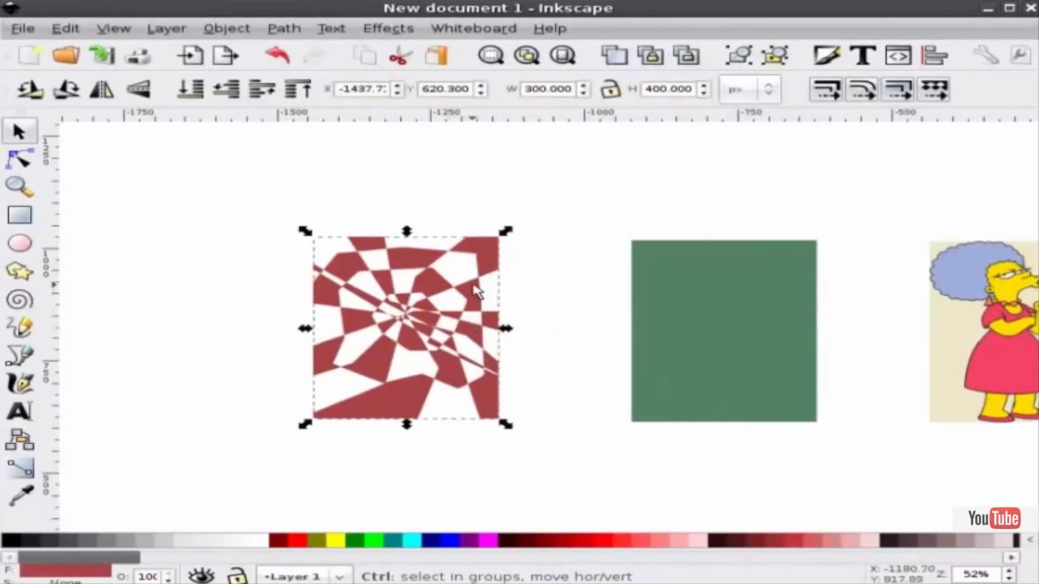
pyautogui.hotkey('ctrl', 'd')
pyautogui.moveTo(472, 294); pyautogui.dragTo(266, 294)
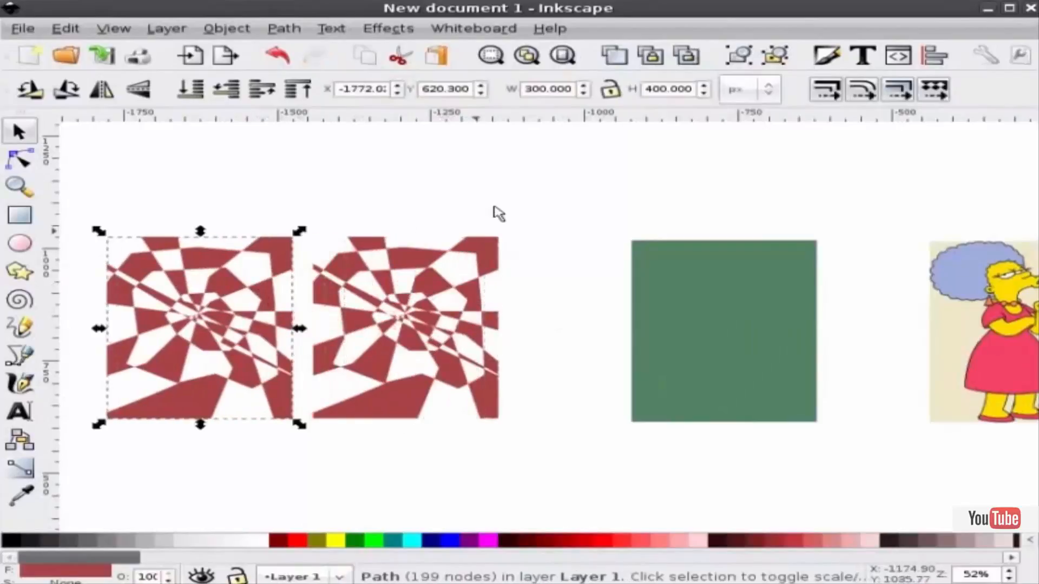
pyautogui.press('Escape')
# - Centre the original red shape and the green rectangle on each other both horizontally and vertically, leaving the red copy out
pyautogui.moveTo(857, 451); pyautogui.dragTo(299, 214)
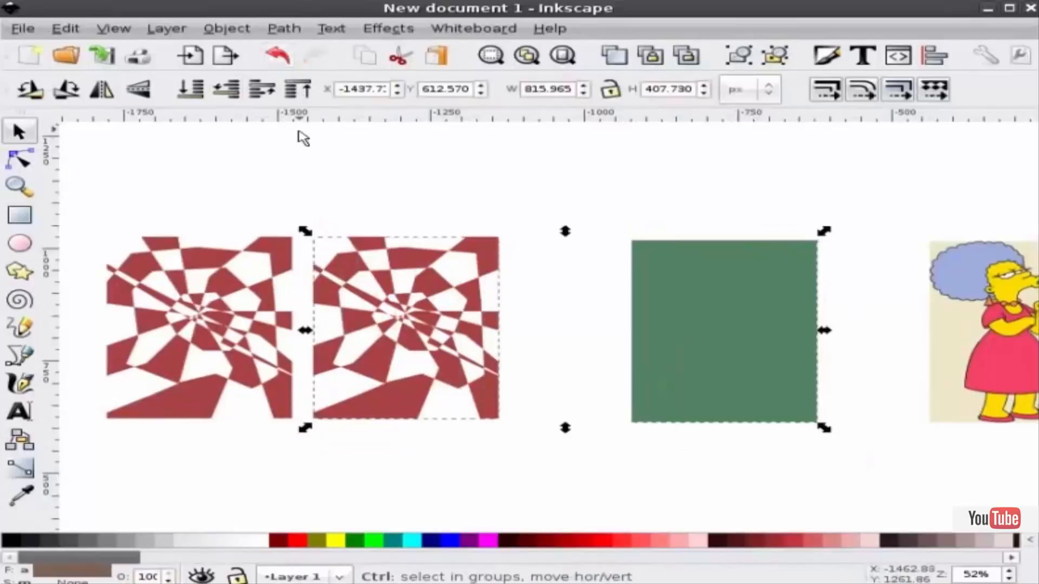
pyautogui.hotkey('ctrl', 'shift', 'a')
pyautogui.click(810, 193)
pyautogui.click(809, 224)
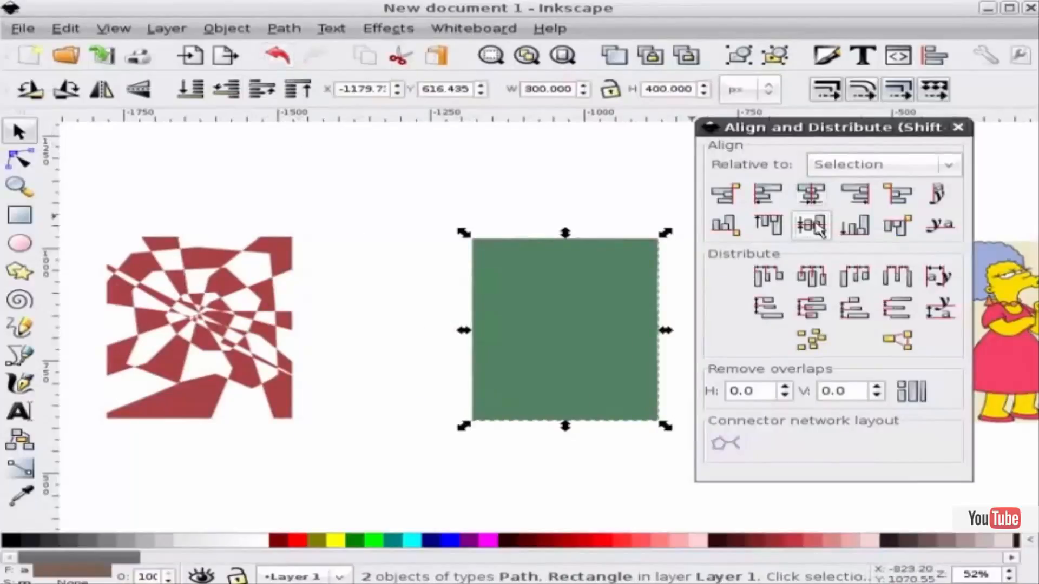
pyautogui.click(959, 129)
pyautogui.click(615, 214)
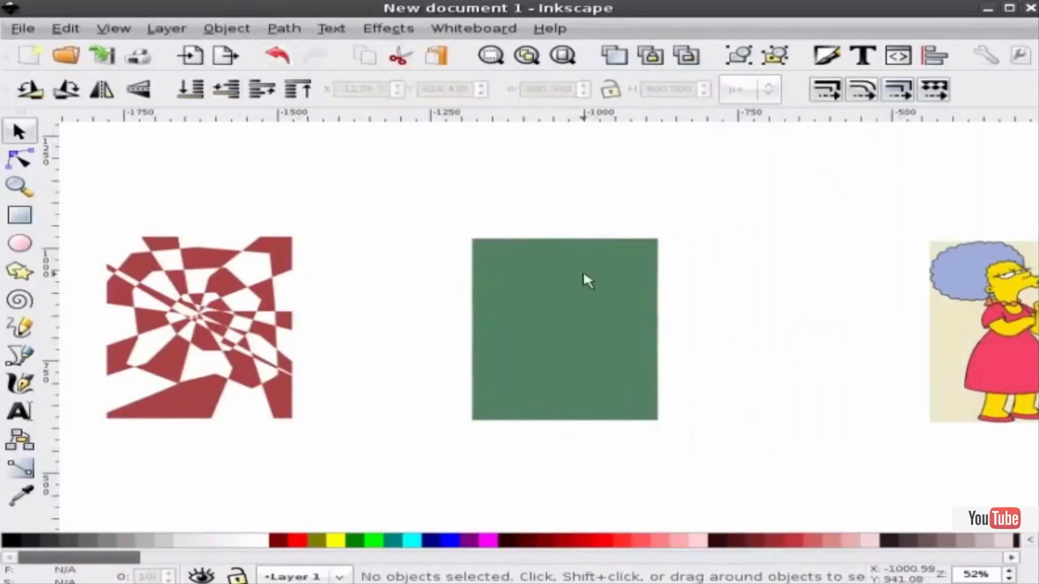
# - Lower the green rectangle behind the red shape and subtract the red shape from it with the Difference operation
pyautogui.click(583, 269)
pyautogui.press('End')
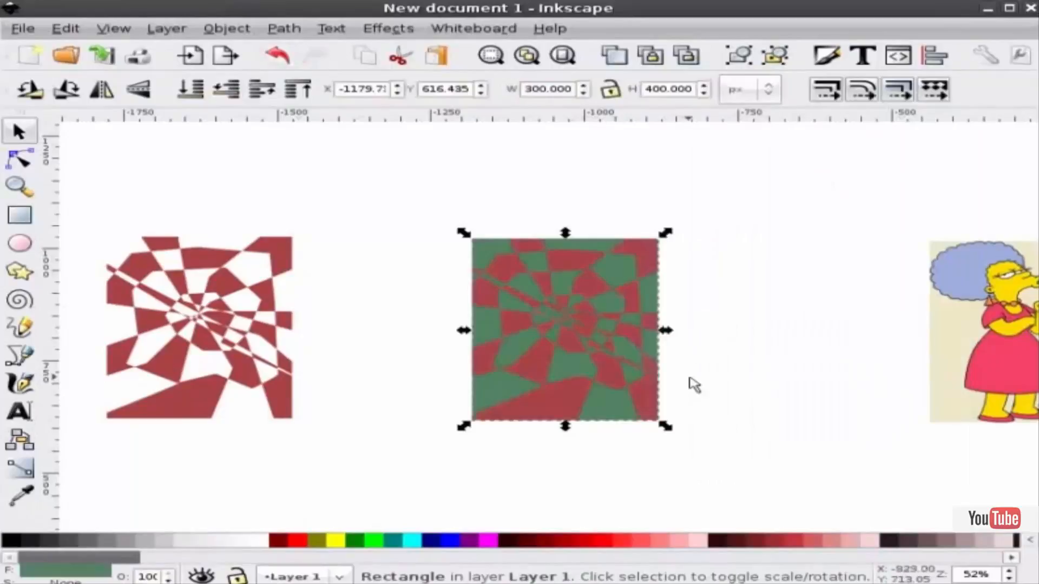
pyautogui.click(699, 382)
pyautogui.moveTo(707, 444); pyautogui.dragTo(427, 219)
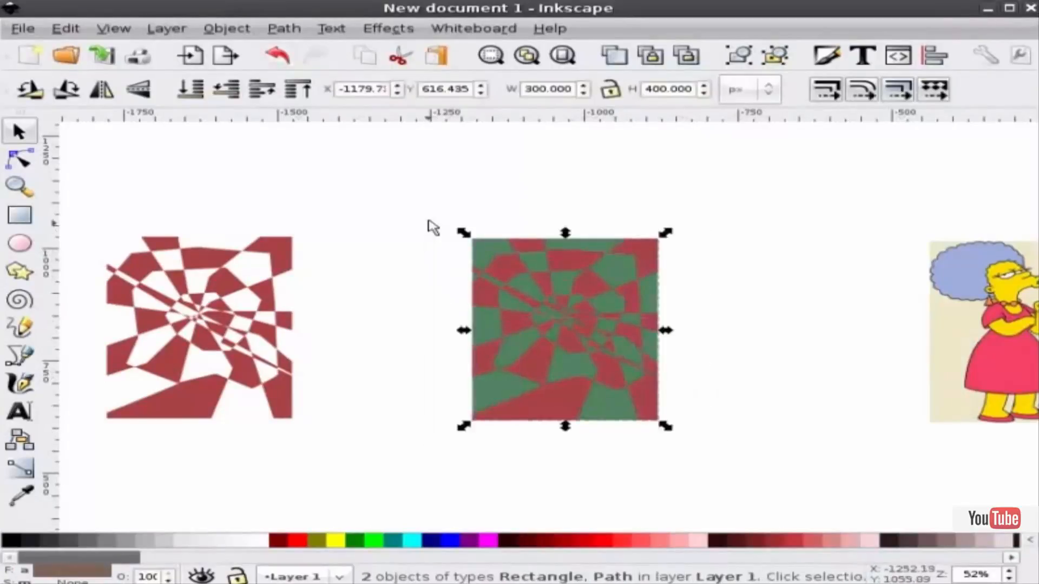
pyautogui.click(284, 29)
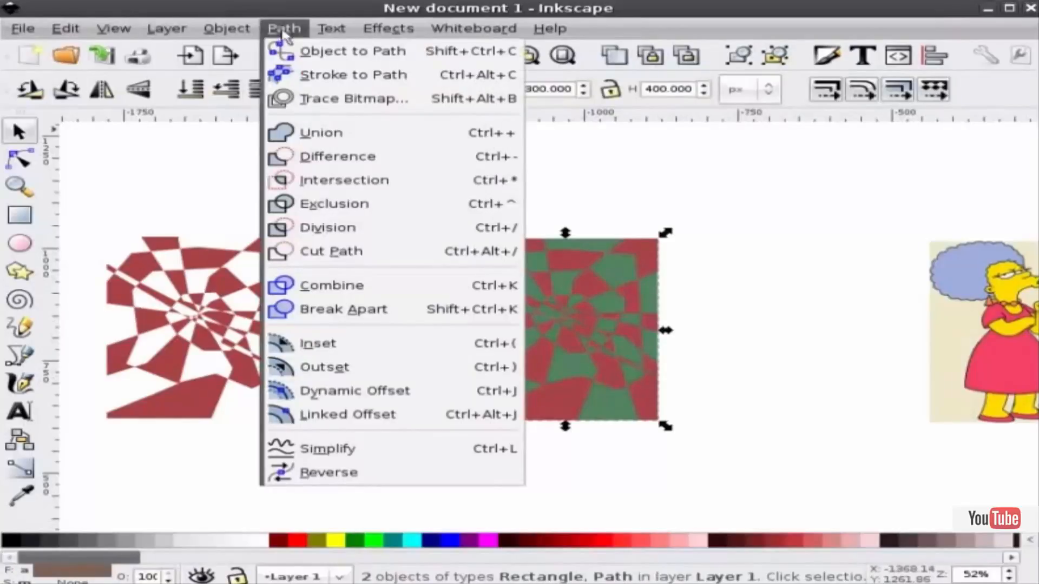
pyautogui.click(333, 157)
pyautogui.click(738, 279)
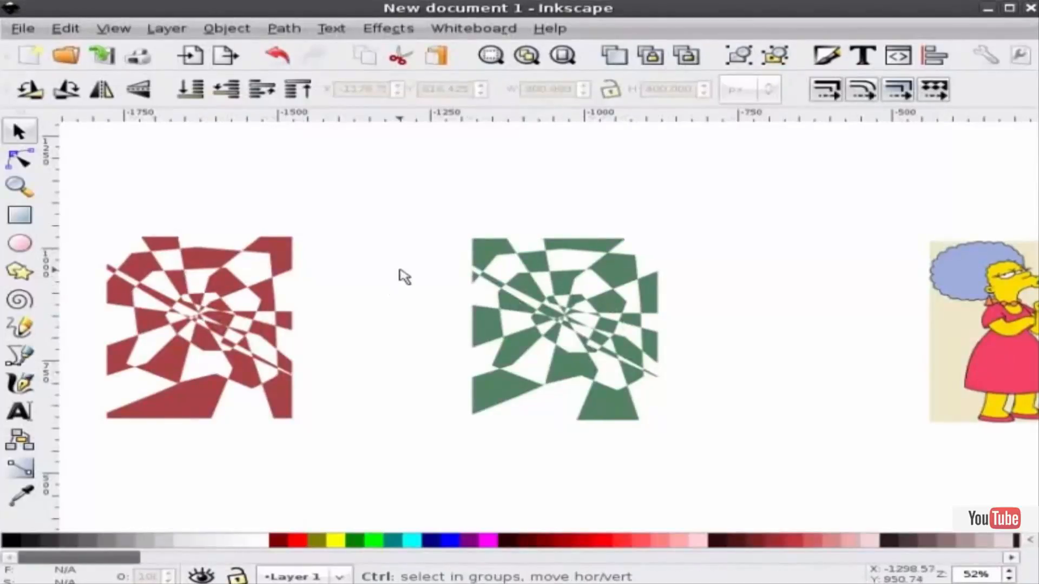
# - Duplicate the cut red and green shapes together
pyautogui.scroll(-1, 401, 273)
pyautogui.moveTo(611, 420); pyautogui.dragTo(169, 235)
pyautogui.hotkey('ctrl', 'd')
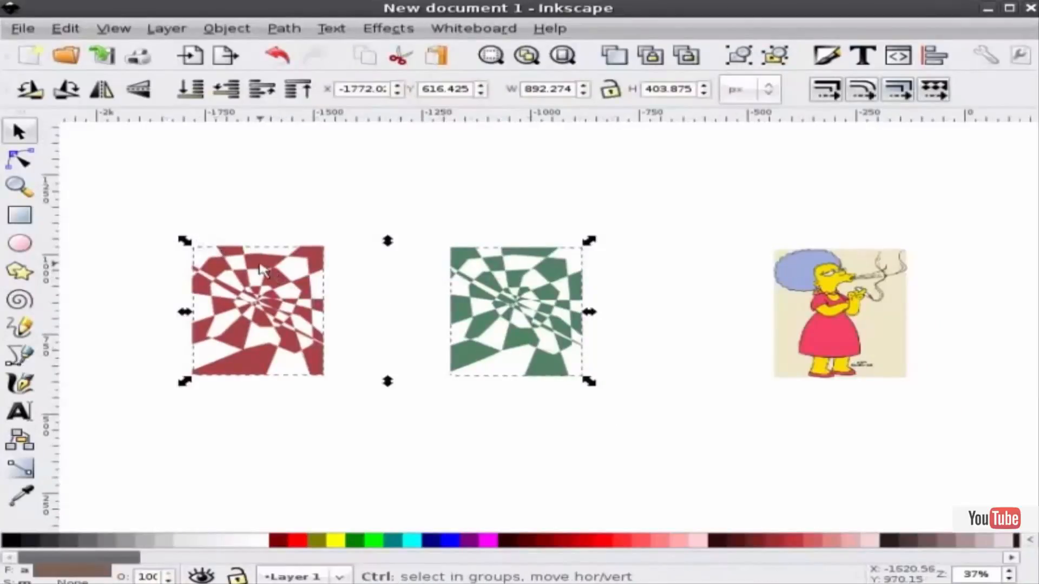
# - Move the duplicated red and green shapes about 598 px straight down, below the originals, and deselect them
pyautogui.moveTo(270, 278); pyautogui.dragTo(277, 473)
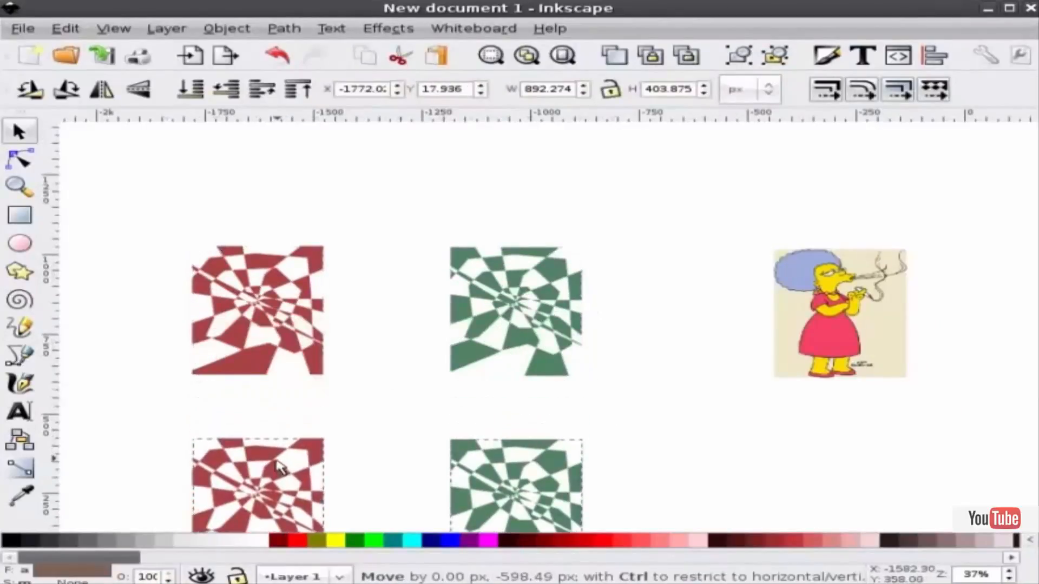
pyautogui.click(279, 417)
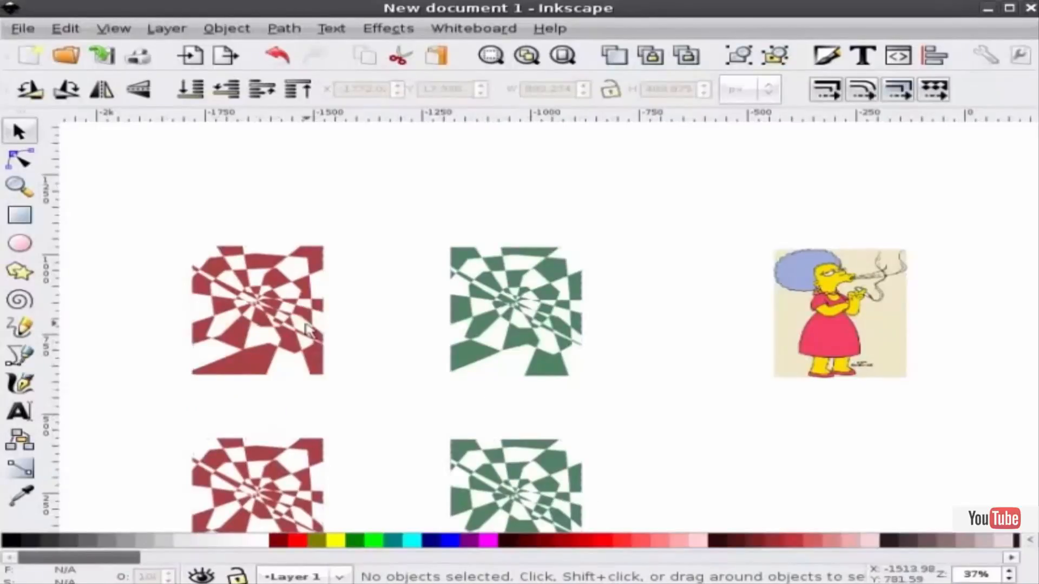
pyautogui.keyDown('ctrl'); pyautogui.scroll(1, 135, 302); pyautogui.keyUp('ctrl')
pyautogui.keyDown('ctrl'); pyautogui.scroll(-1, 209, 308); pyautogui.keyUp('ctrl')
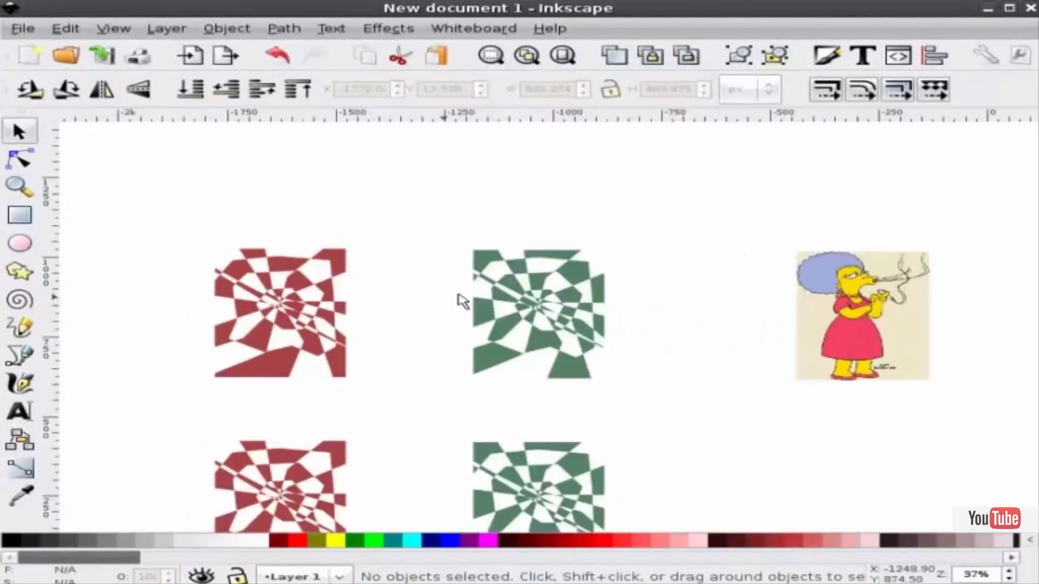
# - Shift the upper red shape slightly, to about X -1778 px and Y 613 px
pyautogui.click(308, 301)
pyautogui.keyDown('ctrl'); pyautogui.scroll(1, 278, 285); pyautogui.keyUp('ctrl')
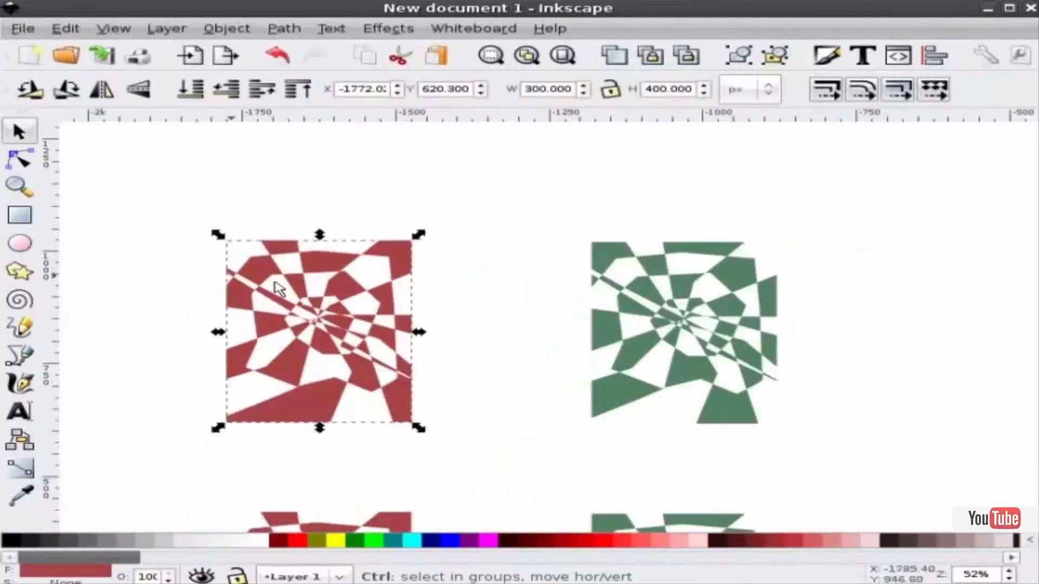
pyautogui.keyDown('ctrl'); pyautogui.scroll(2, 229, 279); pyautogui.keyUp('ctrl')
pyautogui.scroll(-1, 487, 265)
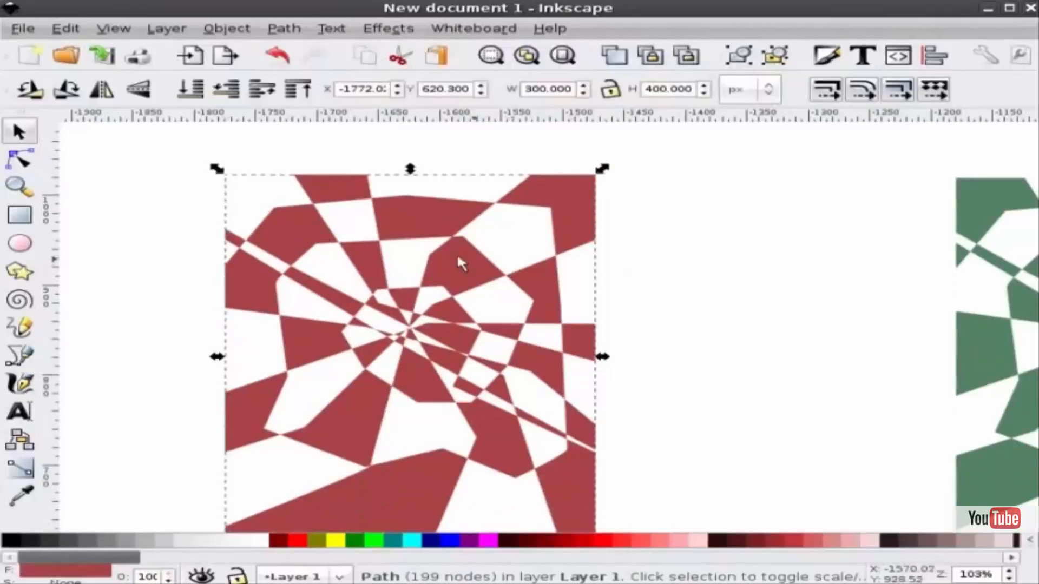
pyautogui.keyDown('ctrl'); pyautogui.scroll(-2, 444, 254); pyautogui.keyUp('ctrl')
pyautogui.moveTo(545, 261); pyautogui.dragTo(432, 248)
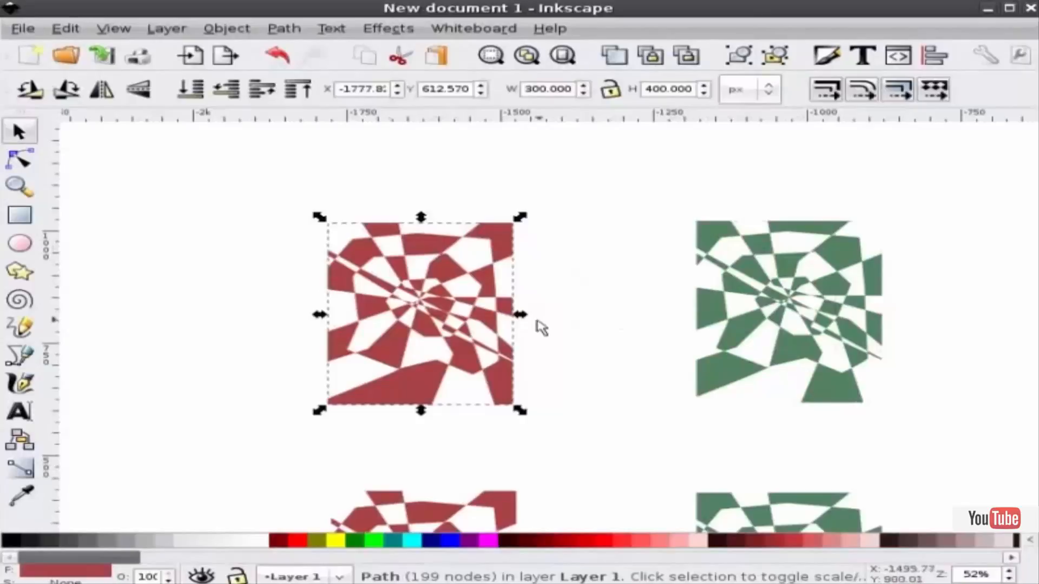
pyautogui.keyDown('ctrl'); pyautogui.scroll(2, 349, 255); pyautogui.keyUp('ctrl')
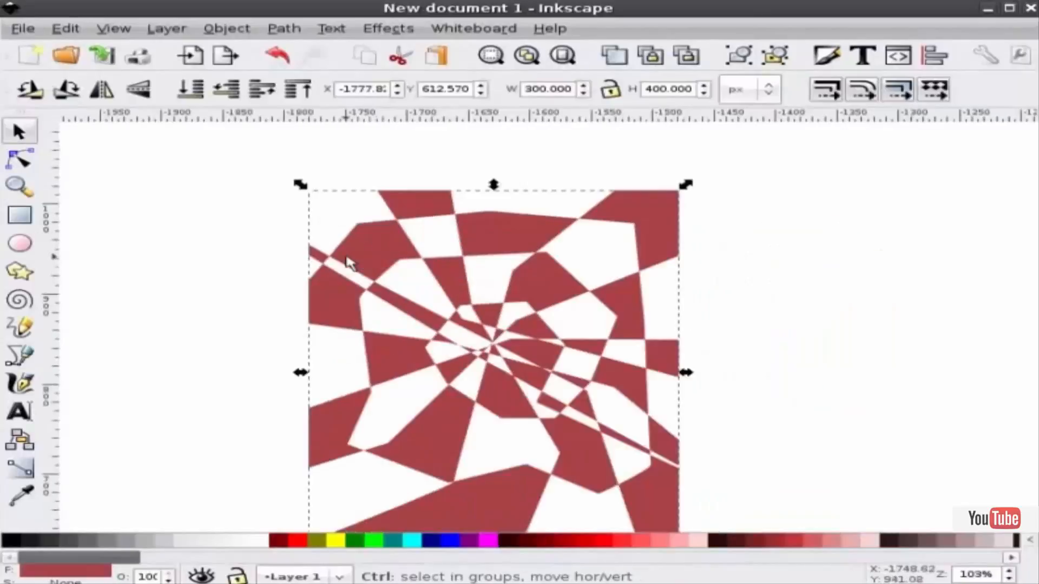
# - Apply a dynamic offset to the upper red shape and inset it slightly to open thin gaps between its shards
pyautogui.doubleClick(376, 247)
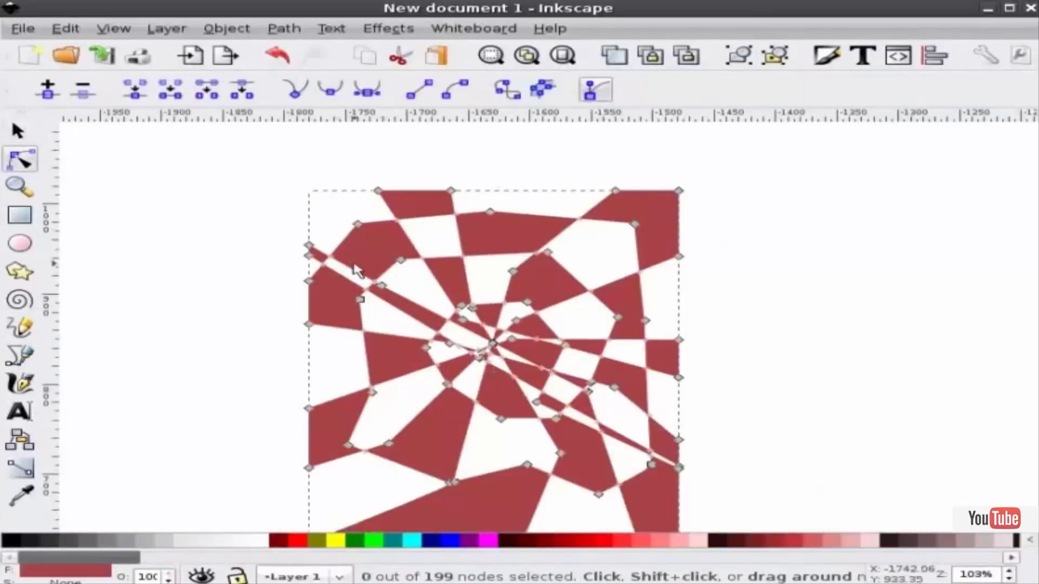
pyautogui.click(292, 31)
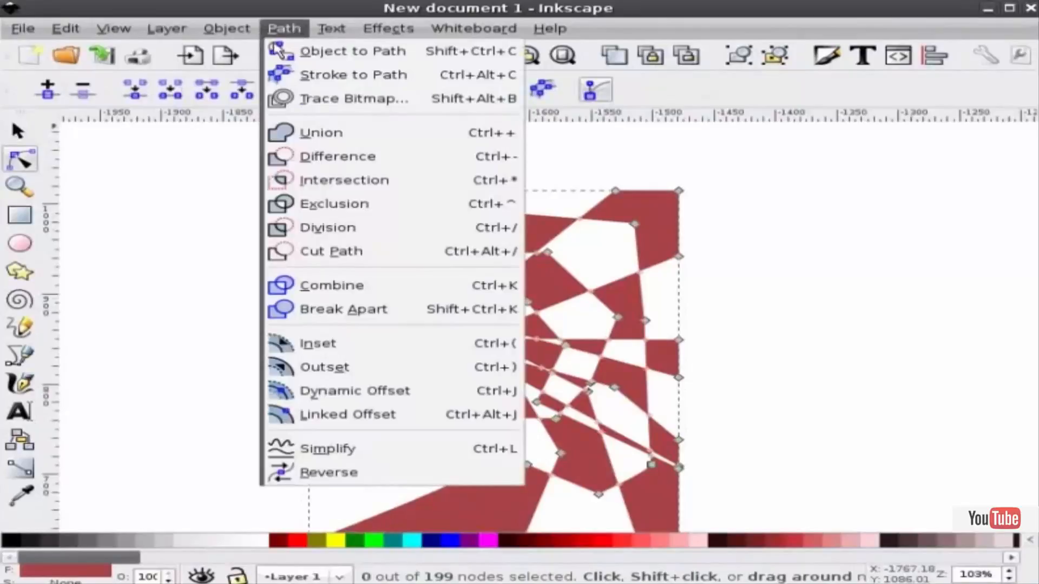
pyautogui.click(371, 398)
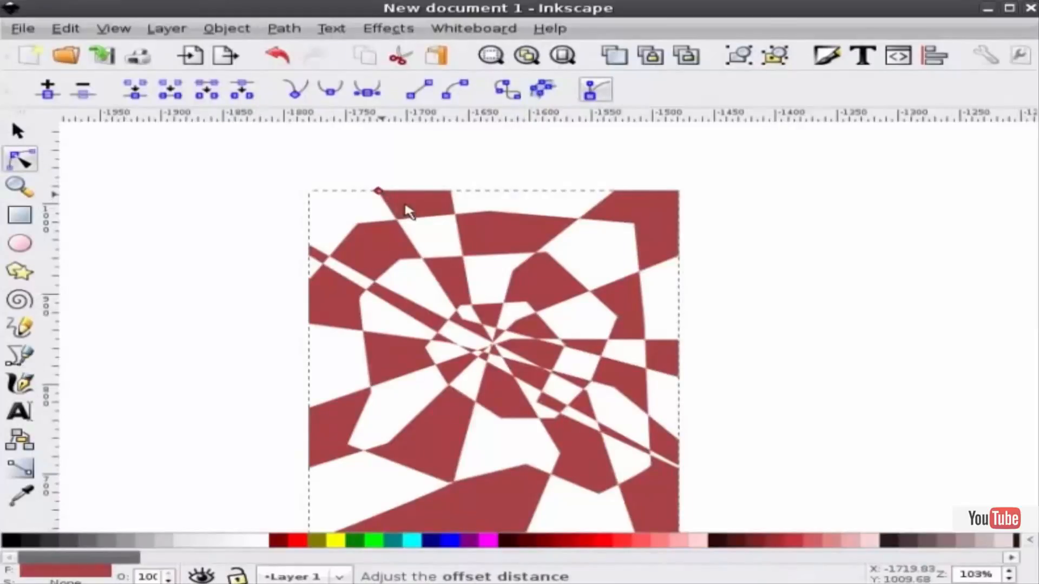
pyautogui.moveTo(407, 211); pyautogui.dragTo(405, 209)
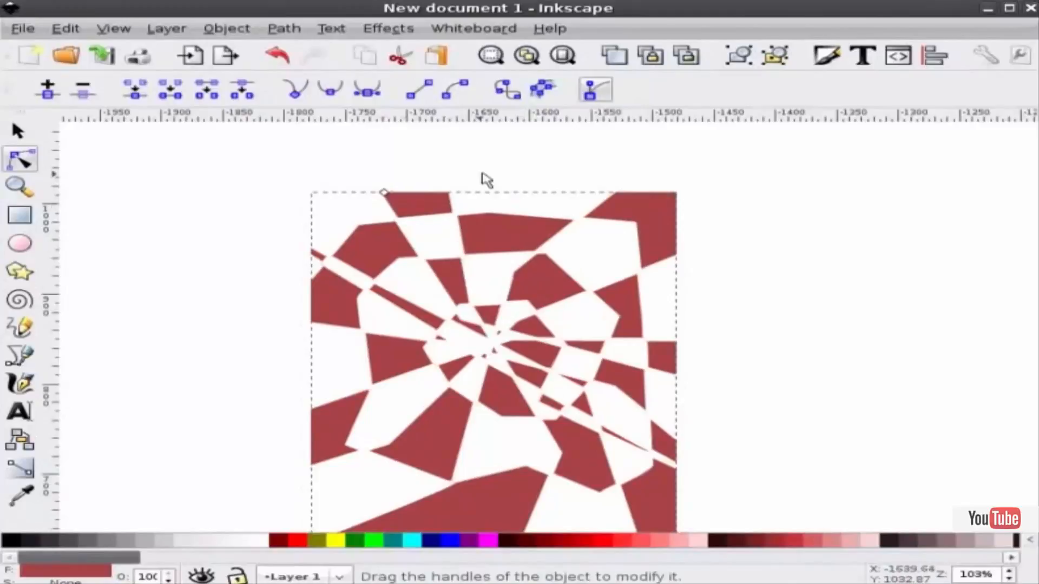
pyautogui.click(233, 203)
pyautogui.scroll(-1, 164, 216)
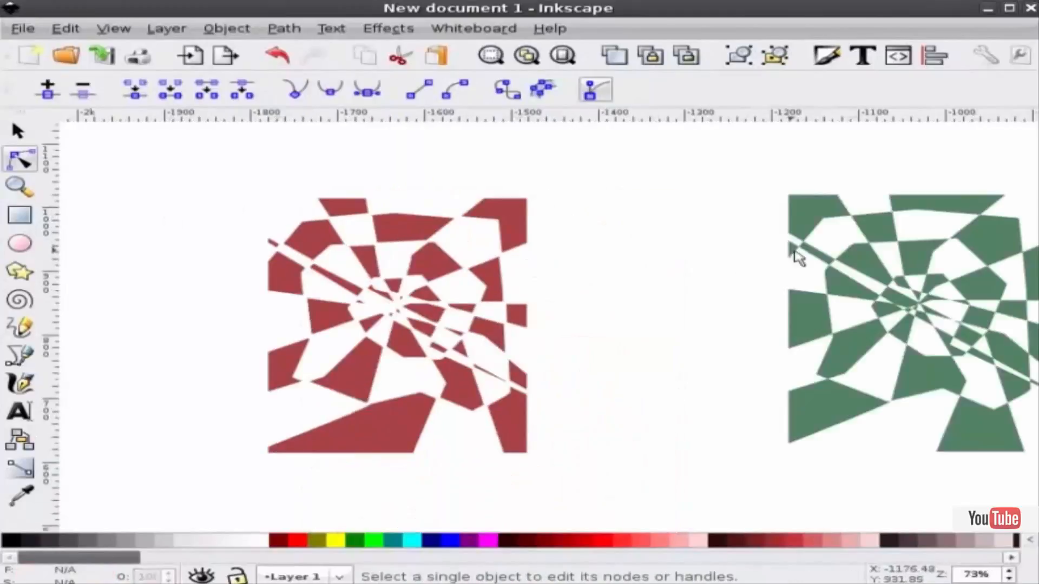
# - Apply a dynamic offset to the upper green shape and inset it to about 286 × 386 px
pyautogui.press('s')
pyautogui.click(929, 255)
pyautogui.press('n')
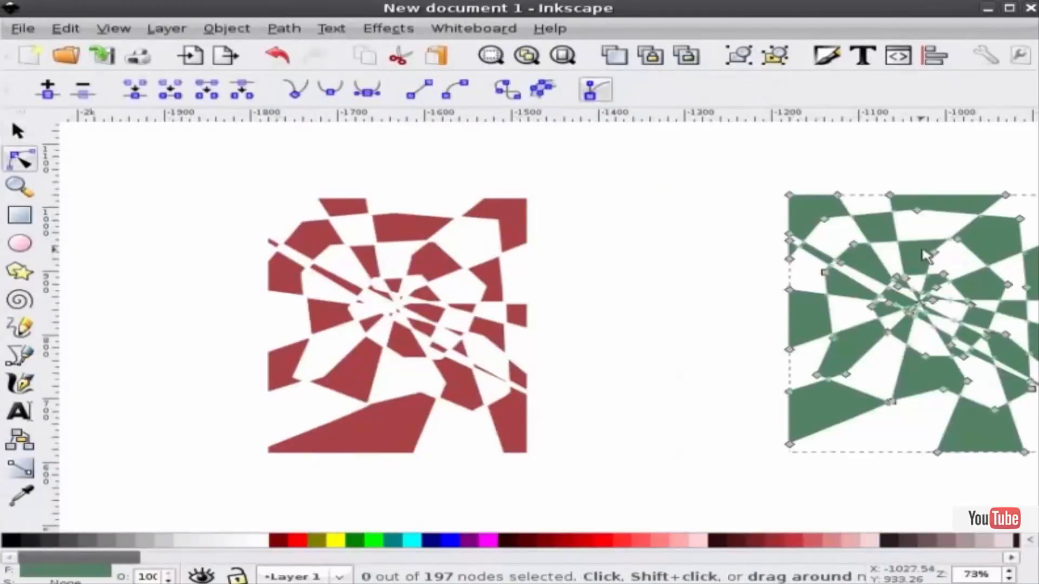
pyautogui.hotkey('ctrl', 'j')
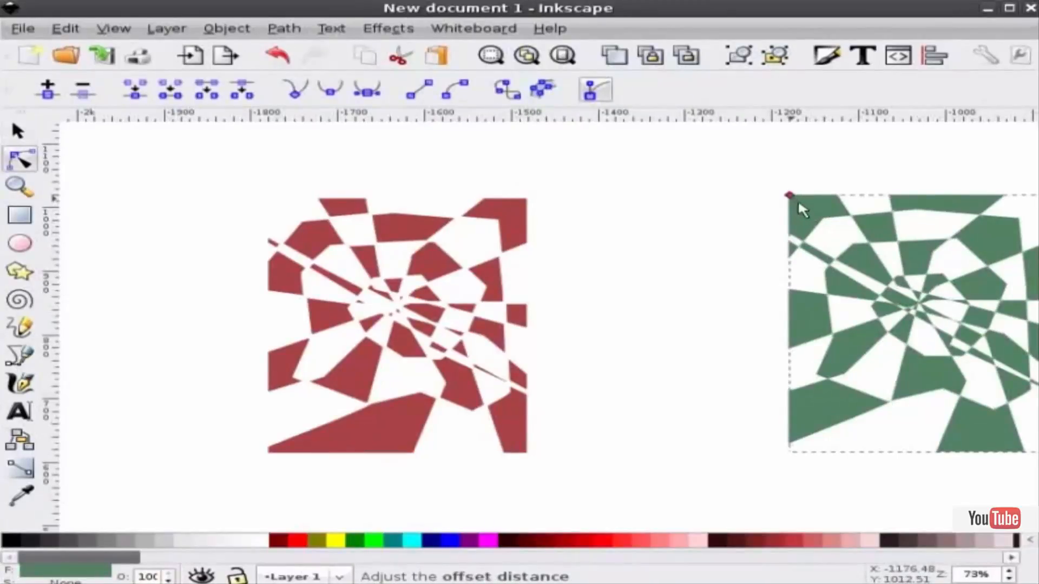
pyautogui.moveTo(810, 234); pyautogui.dragTo(811, 234)
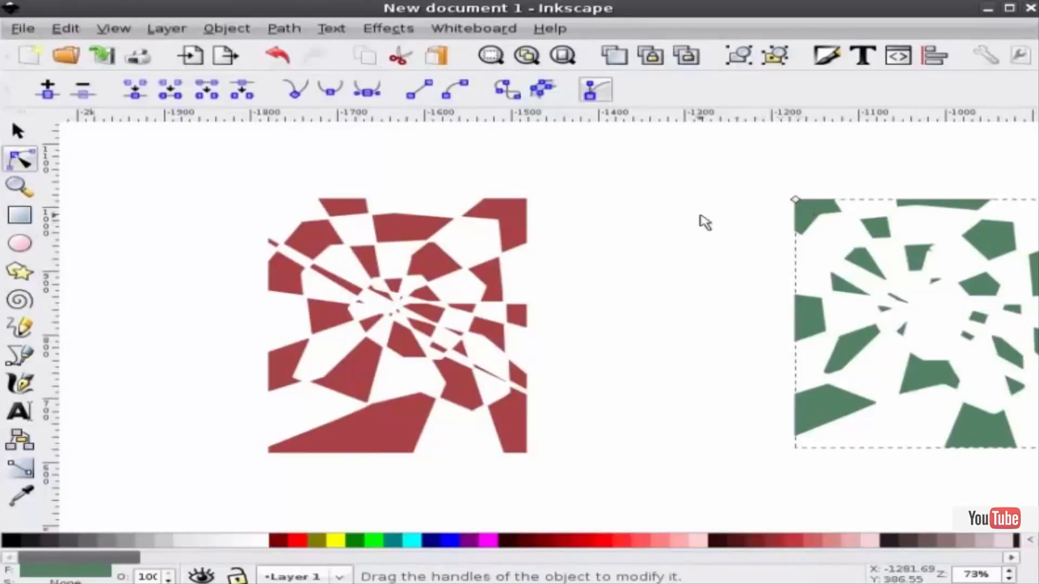
# - Undo the green shape's inset, redo it for comparison, and undo it again
pyautogui.hotkey('ctrl', 'z')
pyautogui.press('s')
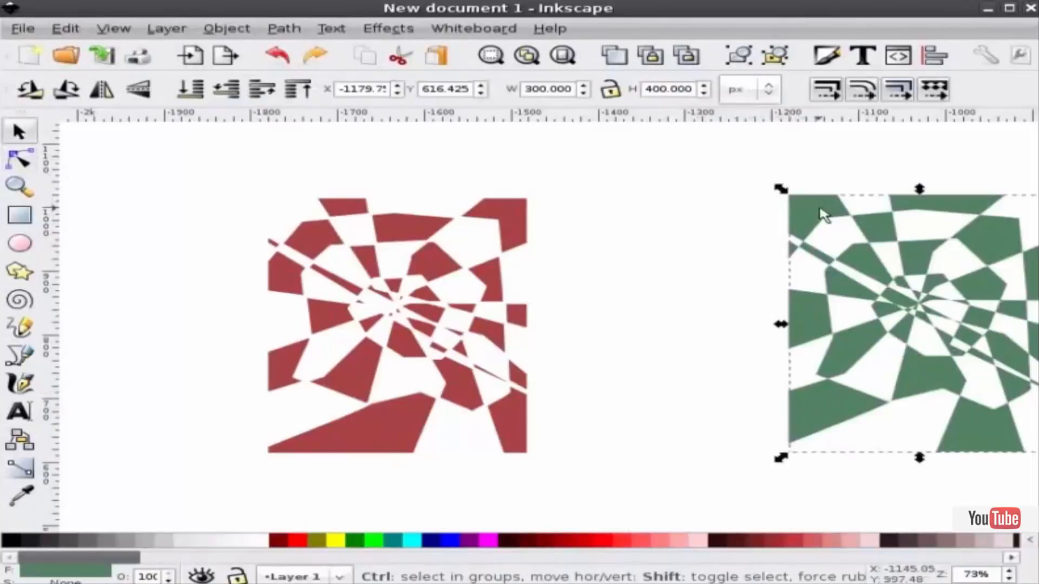
pyautogui.hotkey('ctrl', 'shift', 'z')
pyautogui.hotkey('ctrl', 'shift', 'z')
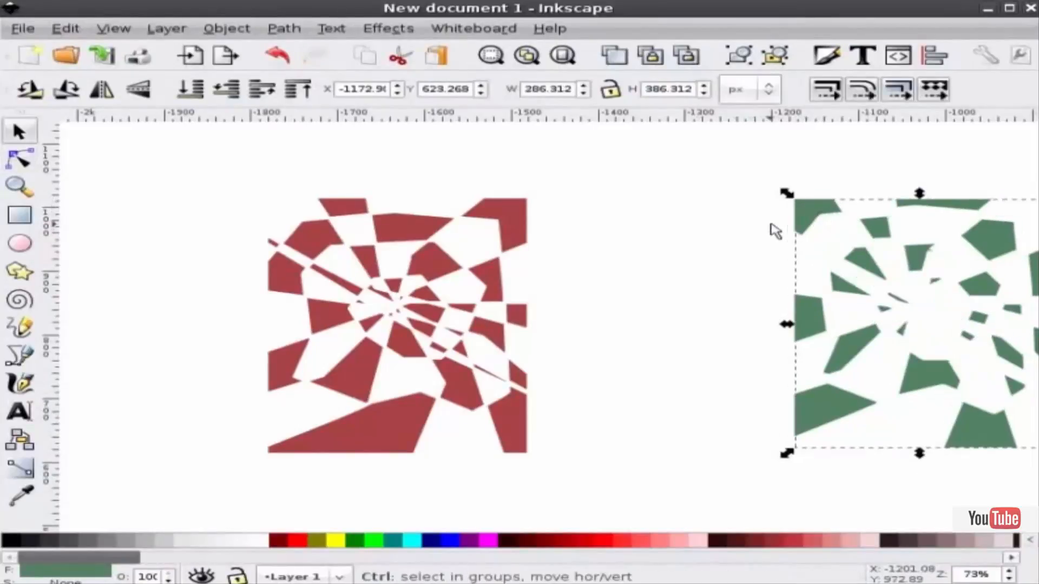
pyautogui.hotkey('ctrl', 'z')
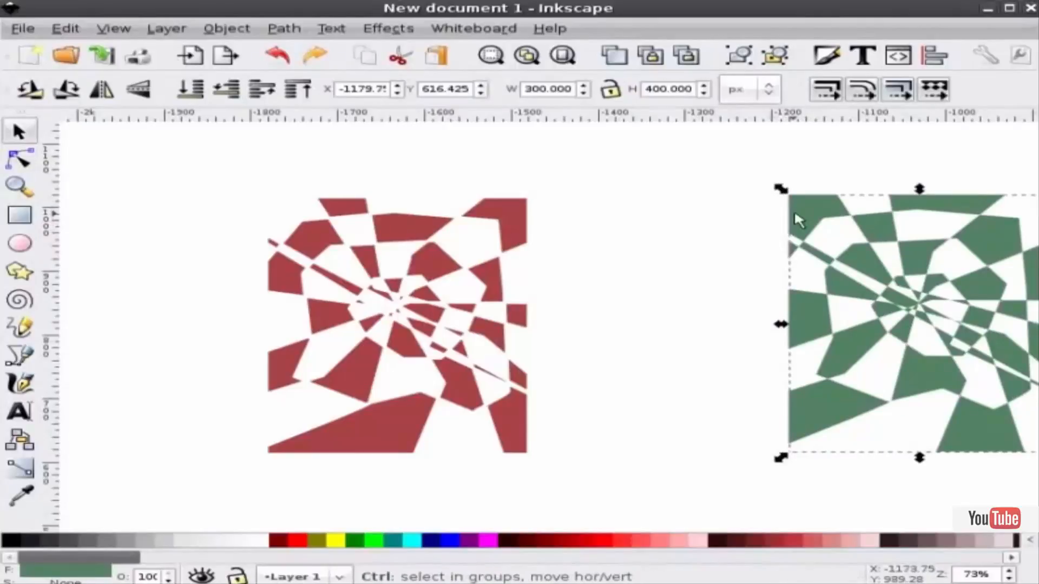
# - Apply a dynamic offset to the upper green shape again, inset it to about 289 × 389 px, and deselect it
pyautogui.hotkey('ctrl', 'shift', 'c')
pyautogui.click(757, 213)
pyautogui.doubleClick(804, 203)
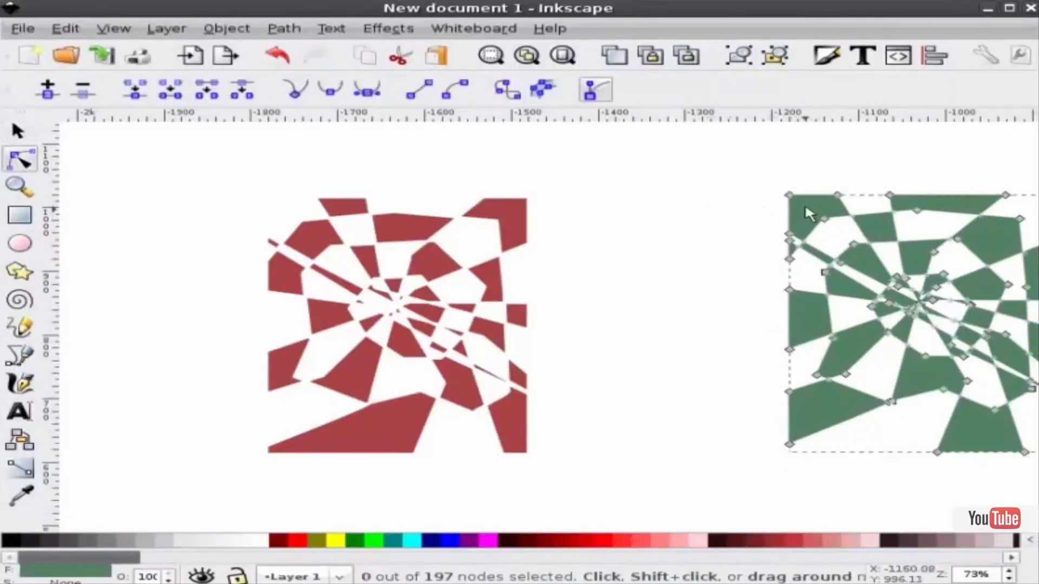
pyautogui.hotkey('ctrl', 'z')
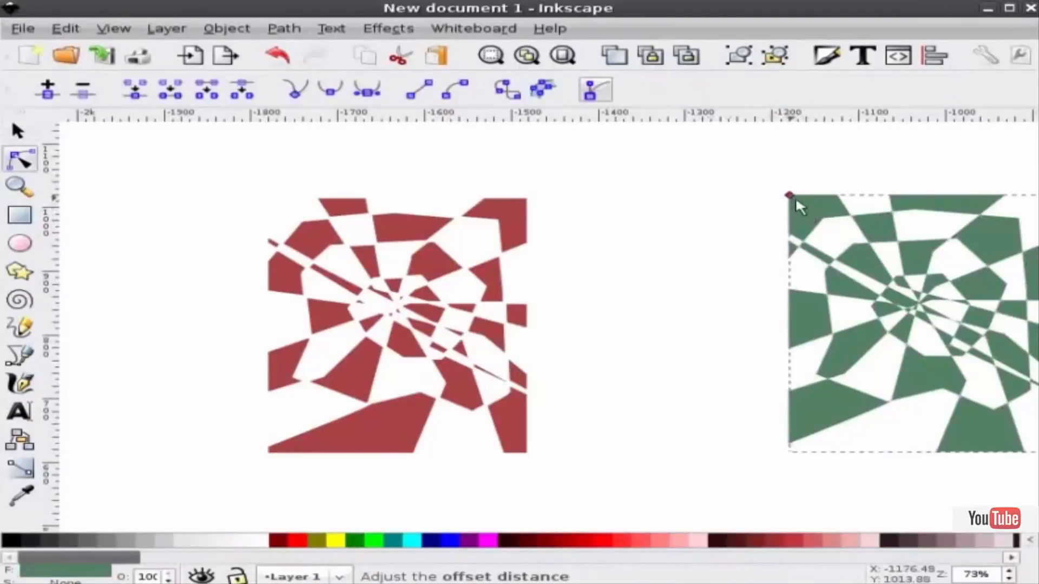
pyautogui.moveTo(796, 202); pyautogui.dragTo(777, 211)
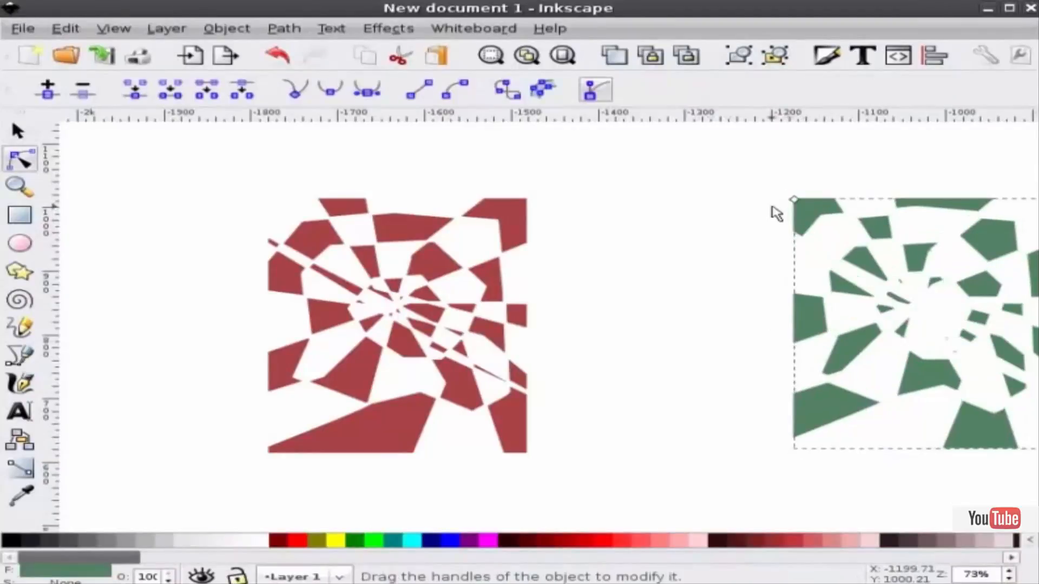
pyautogui.press('s')
pyautogui.click(688, 249)
pyautogui.scroll(-1, 688, 249)
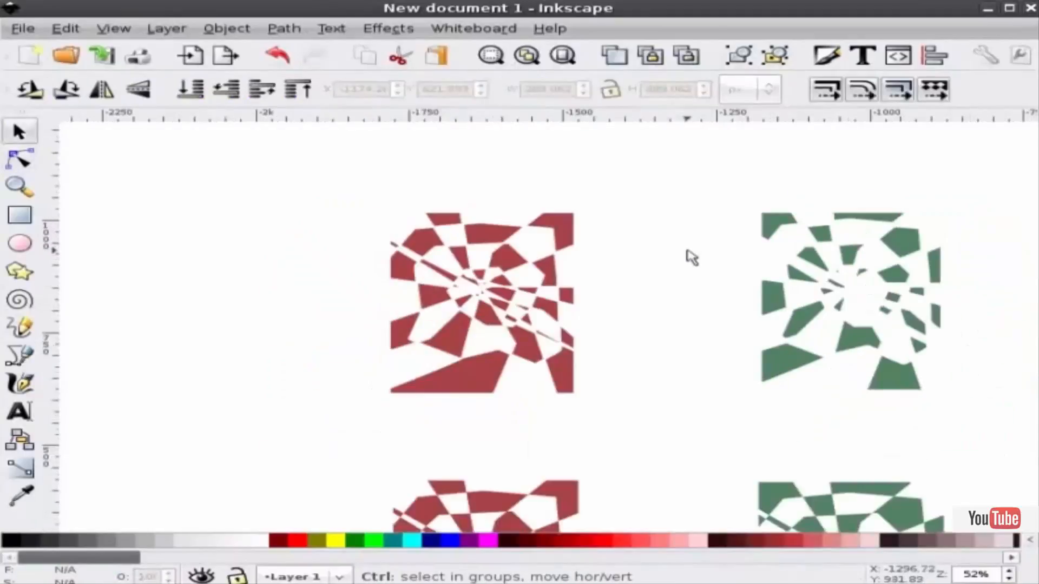
# - Lay the inset green shape over the upper red one to compare the gaps, and return it clear beside the red shape
pyautogui.moveTo(761, 261); pyautogui.dragTo(503, 288)
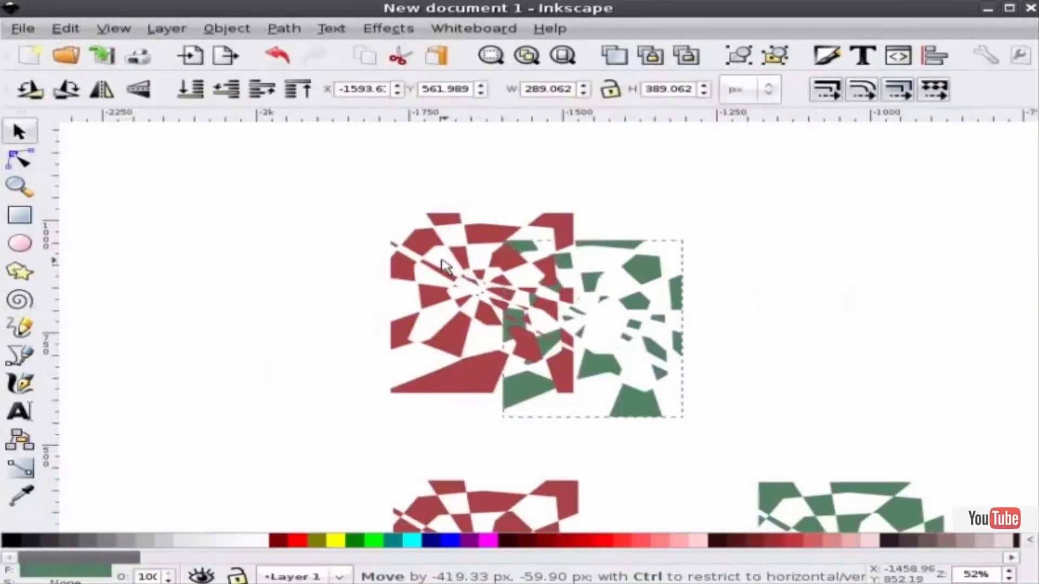
pyautogui.moveTo(504, 288); pyautogui.dragTo(347, 257)
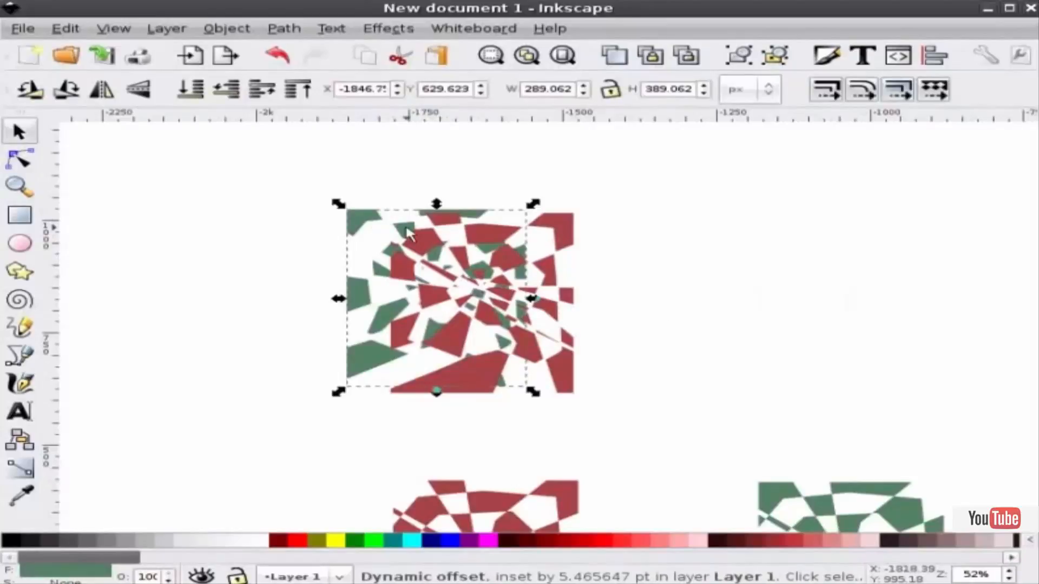
pyautogui.moveTo(407, 233); pyautogui.dragTo(411, 234)
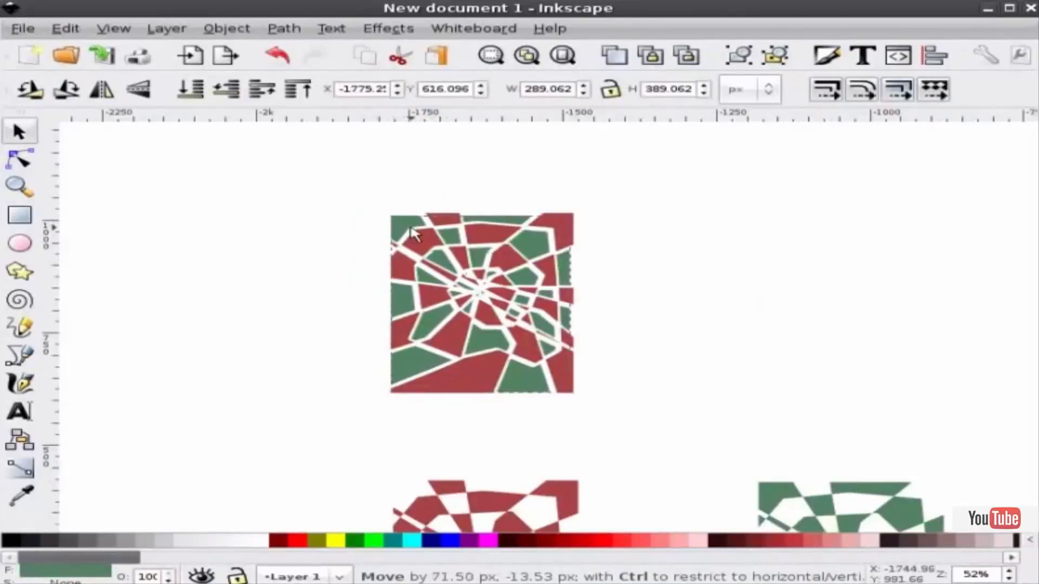
pyautogui.moveTo(717, 245); pyautogui.dragTo(721, 279)
pyautogui.click(621, 285)
pyautogui.scroll(-1, 371, 273)
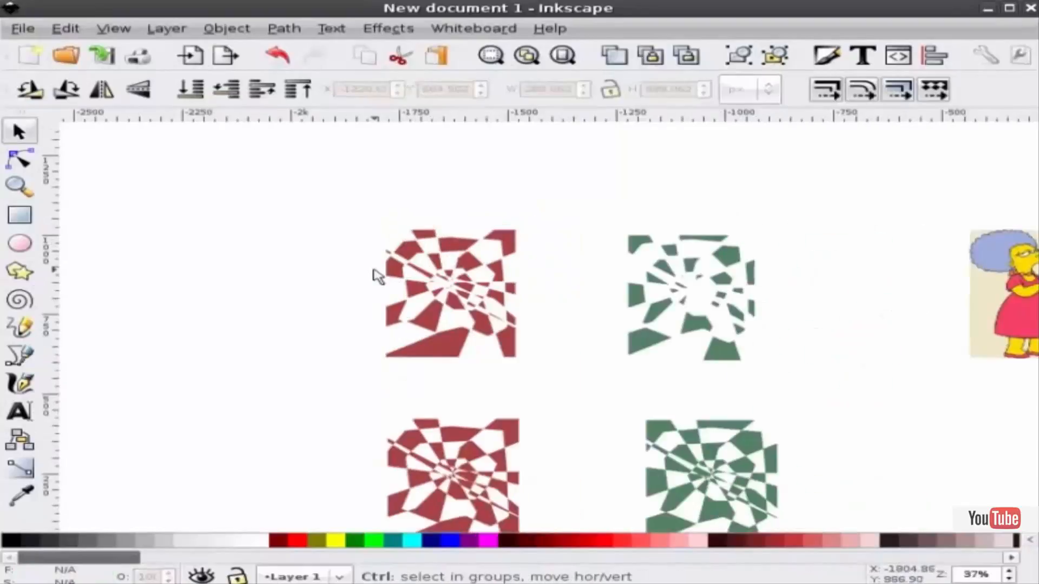
# - Duplicate the cartoon picture and move the copy horizontally onto the upper red shape
pyautogui.scroll(-2, 671, 249)
pyautogui.click(874, 266)
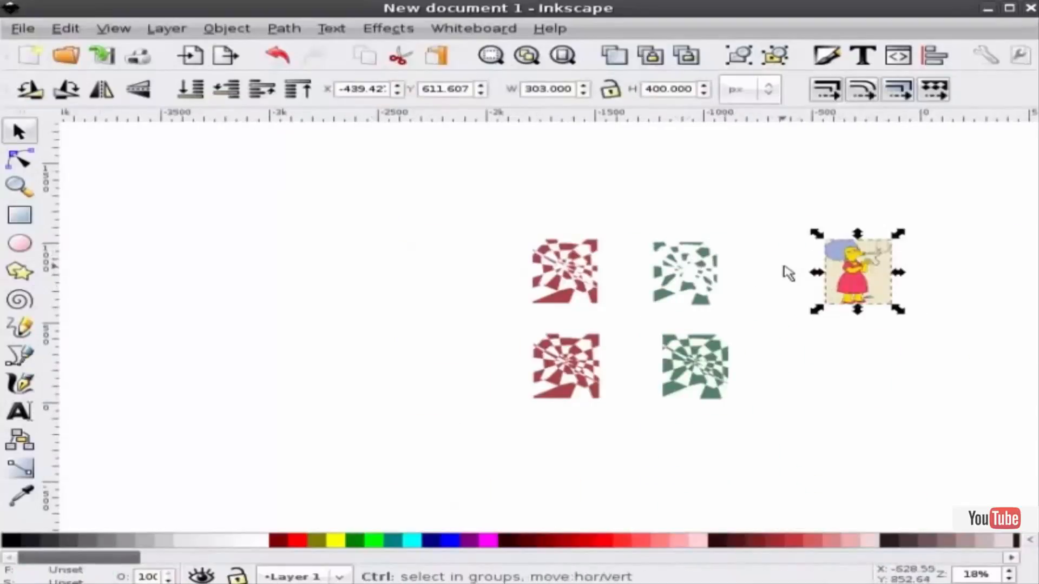
pyautogui.hotkey('ctrl', 'd')
pyautogui.moveTo(854, 274); pyautogui.dragTo(778, 267)
pyautogui.scroll(1, 617, 273)
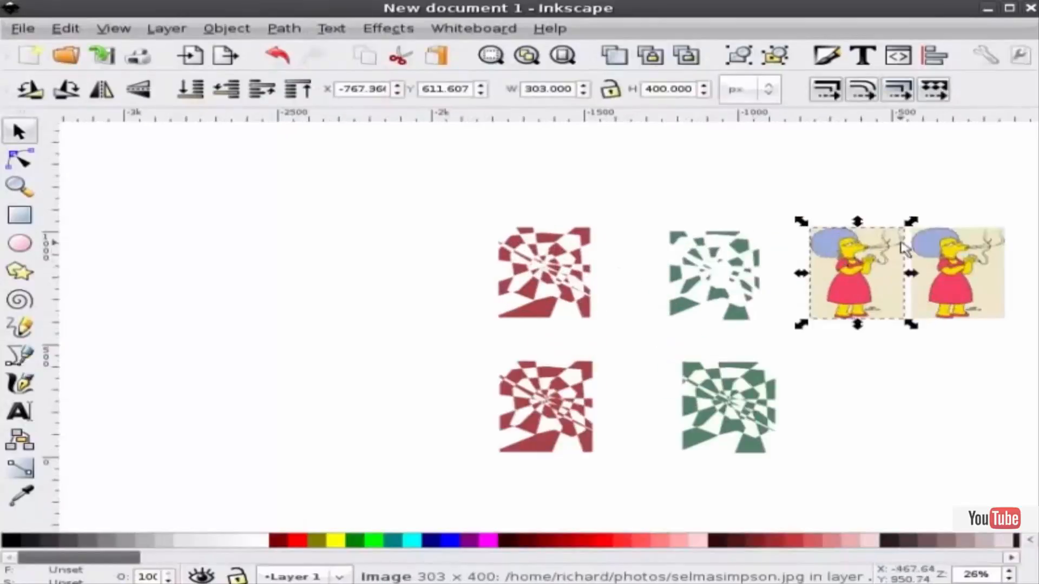
pyautogui.moveTo(877, 258); pyautogui.dragTo(560, 257)
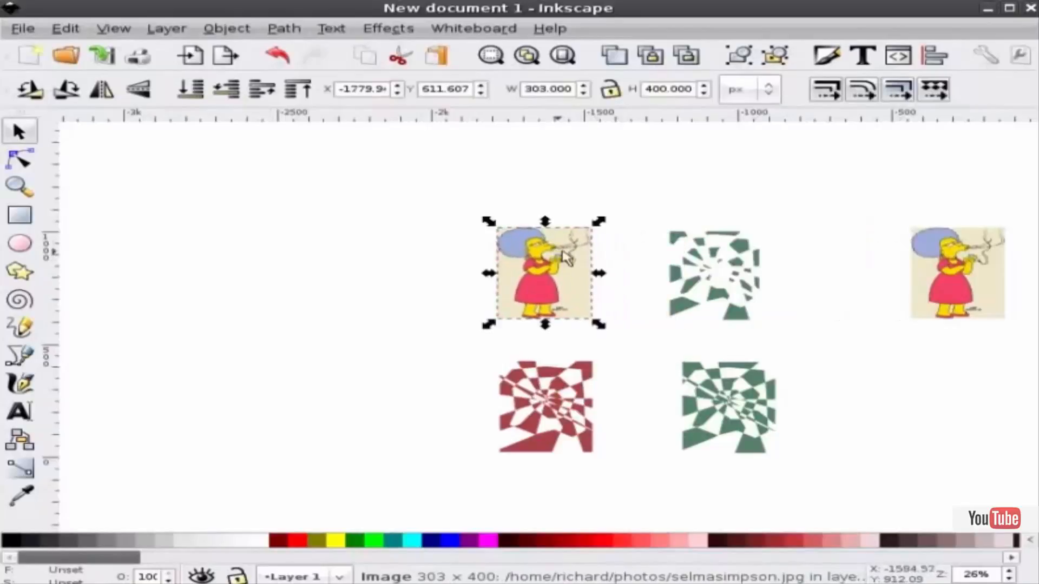
# - Lower the picture copy behind the upper red shape and clip the picture to that shape
pyautogui.press('pagedown')
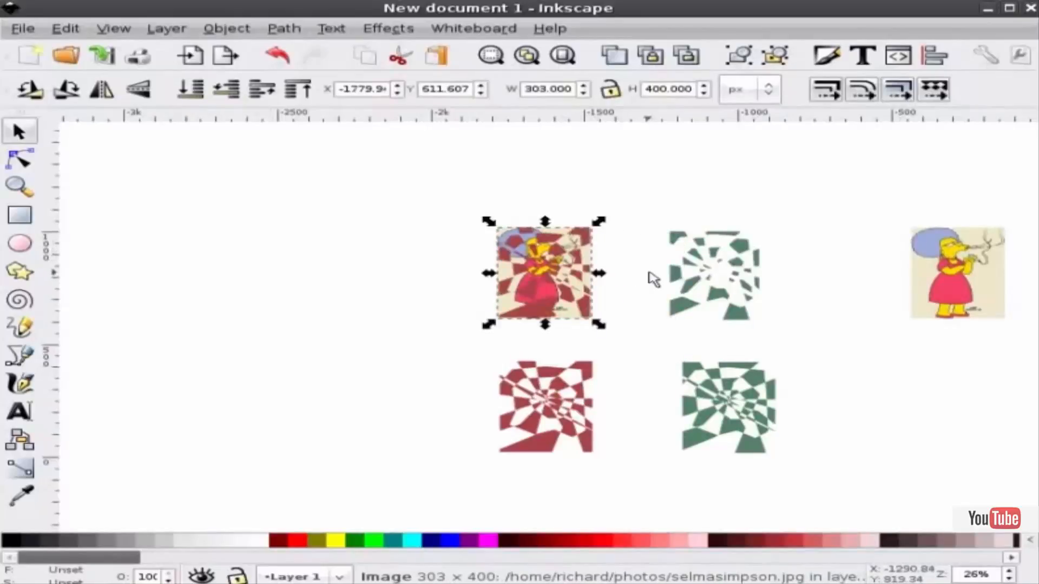
pyautogui.click(405, 294)
pyautogui.moveTo(614, 335); pyautogui.dragTo(476, 225)
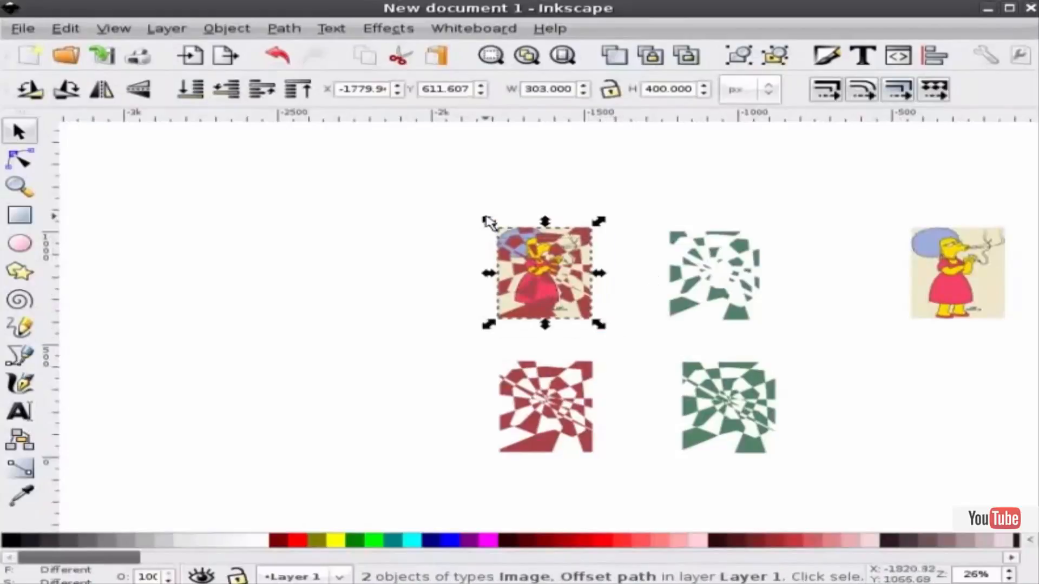
pyautogui.click(226, 29)
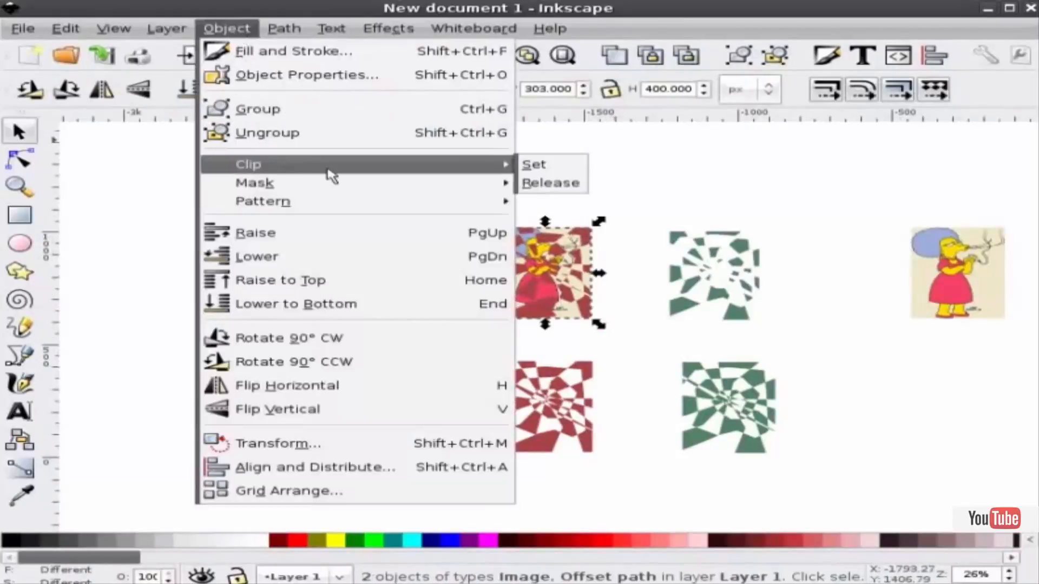
pyautogui.moveTo(506, 165)
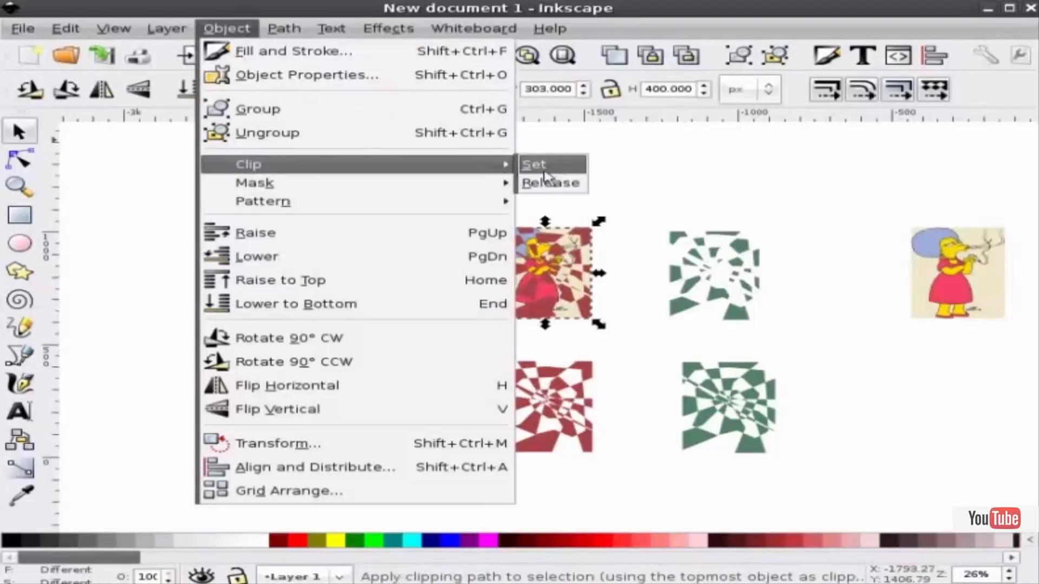
pyautogui.click(572, 169)
pyautogui.click(649, 166)
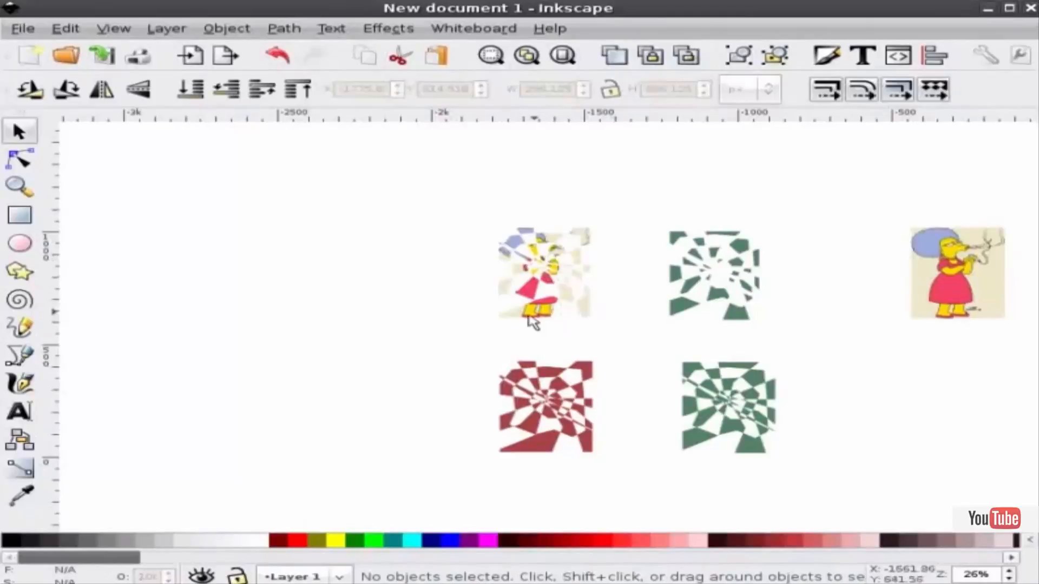
# - Move the original cartoon picture horizontally onto the upper green shape and deselect it
pyautogui.click(953, 282)
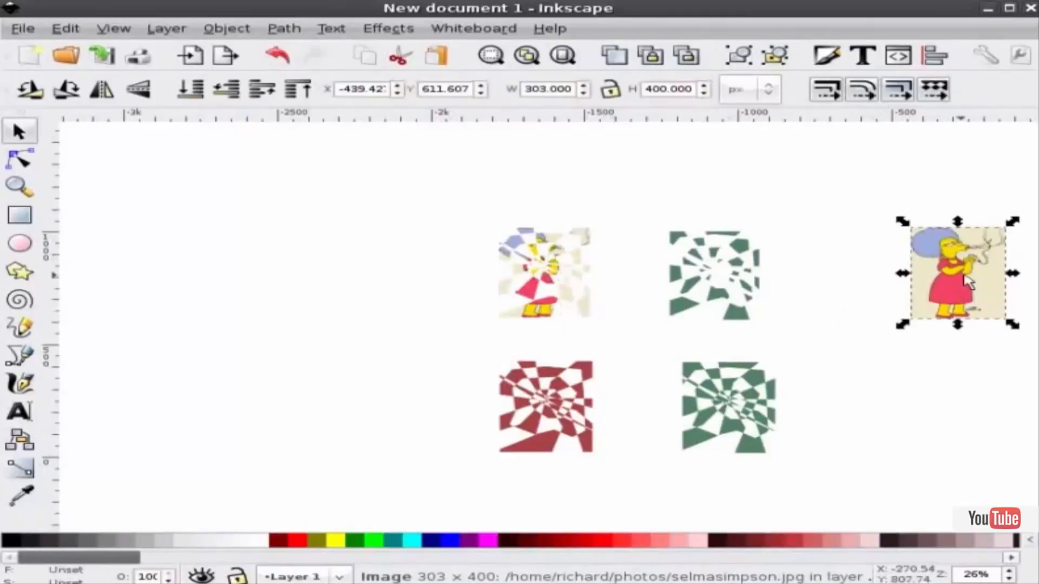
pyautogui.moveTo(953, 281); pyautogui.dragTo(715, 281)
pyautogui.click(816, 340)
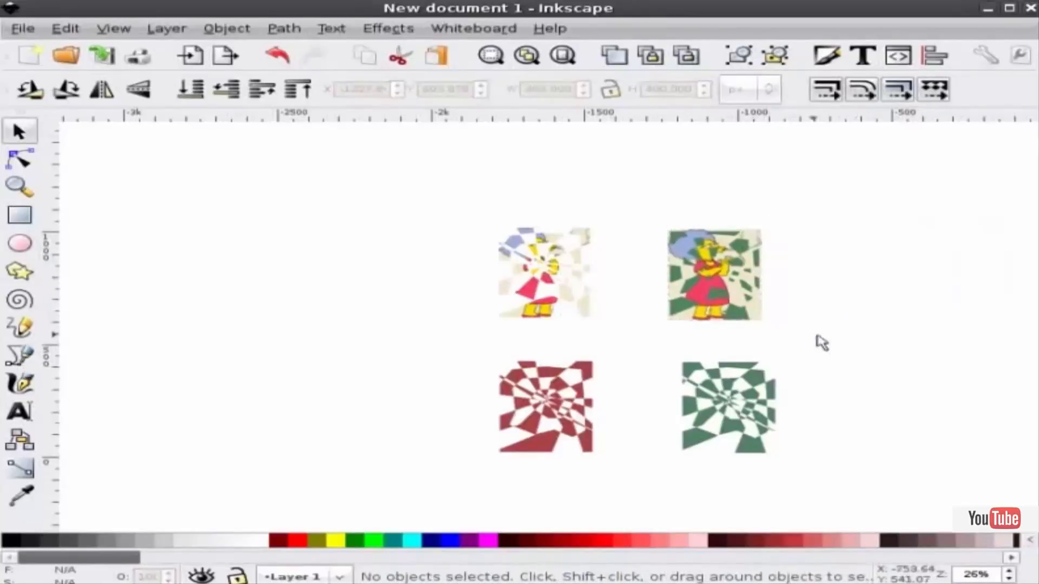
# - Clip the cartoon picture to the upper green shard shape and deselect the result
pyautogui.moveTo(816, 333); pyautogui.dragTo(658, 216)
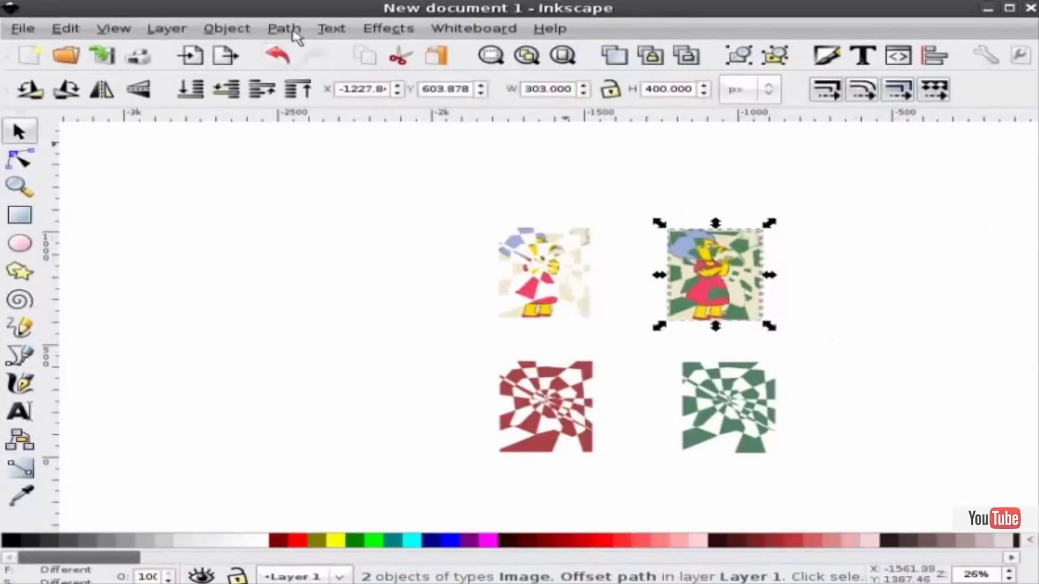
pyautogui.click(230, 28)
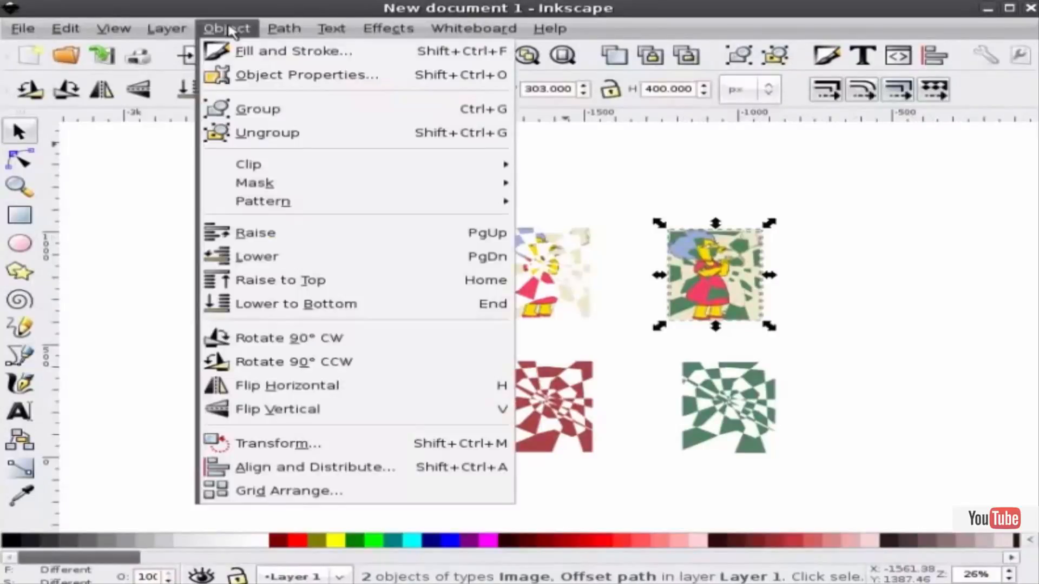
pyautogui.moveTo(494, 169)
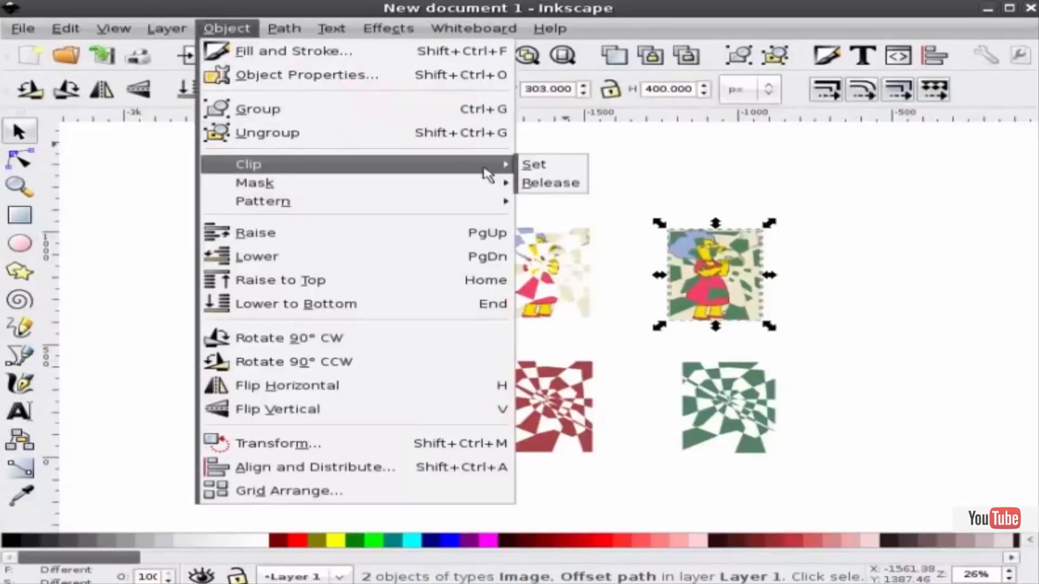
pyautogui.click(539, 172)
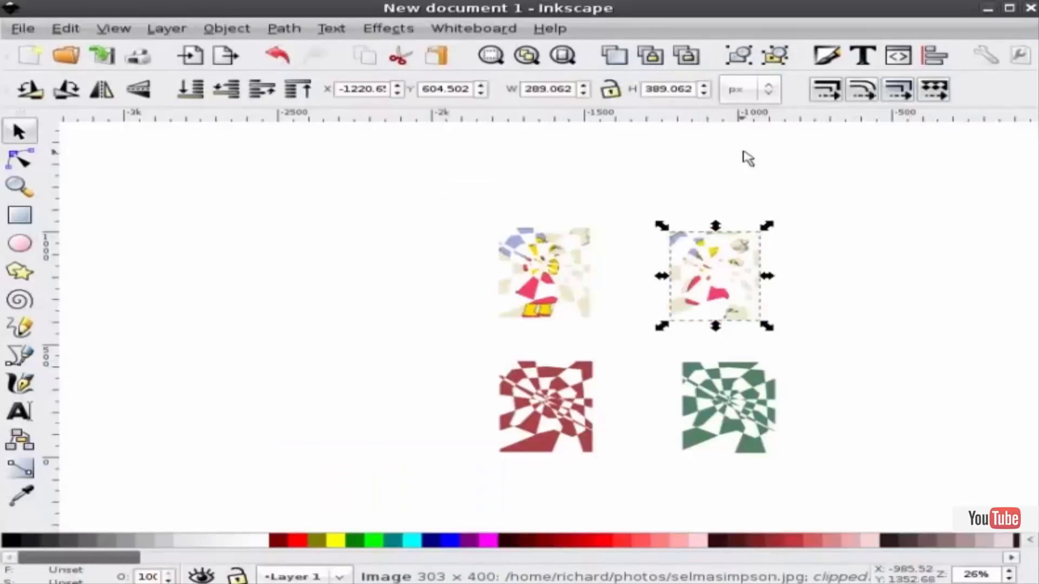
pyautogui.click(795, 203)
# - Fit the green-clipped picture over the red-clipped one so the shards interlock, and check the gaps up close
pyautogui.click(725, 275)
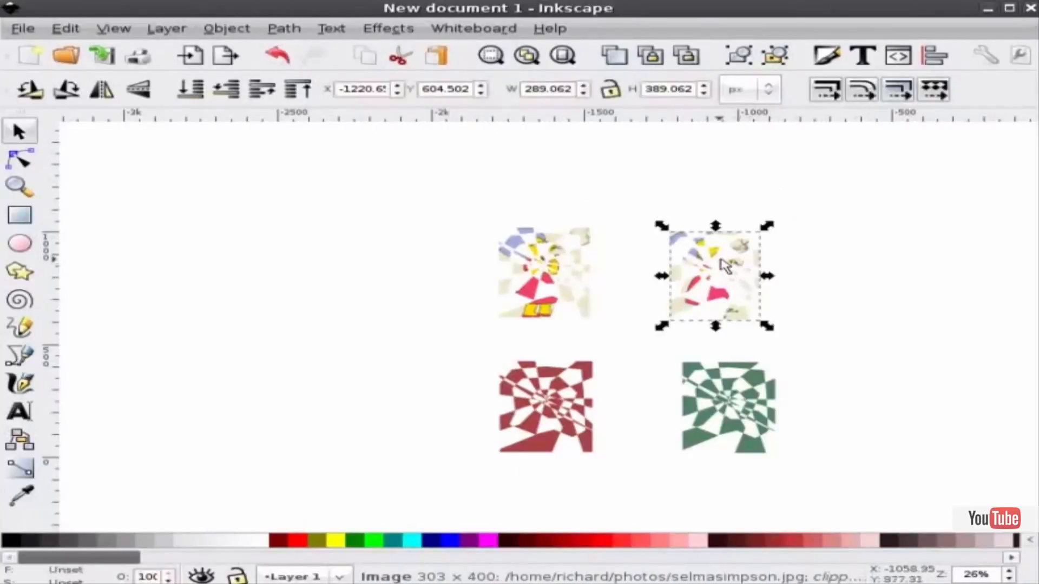
pyautogui.press('Escape')
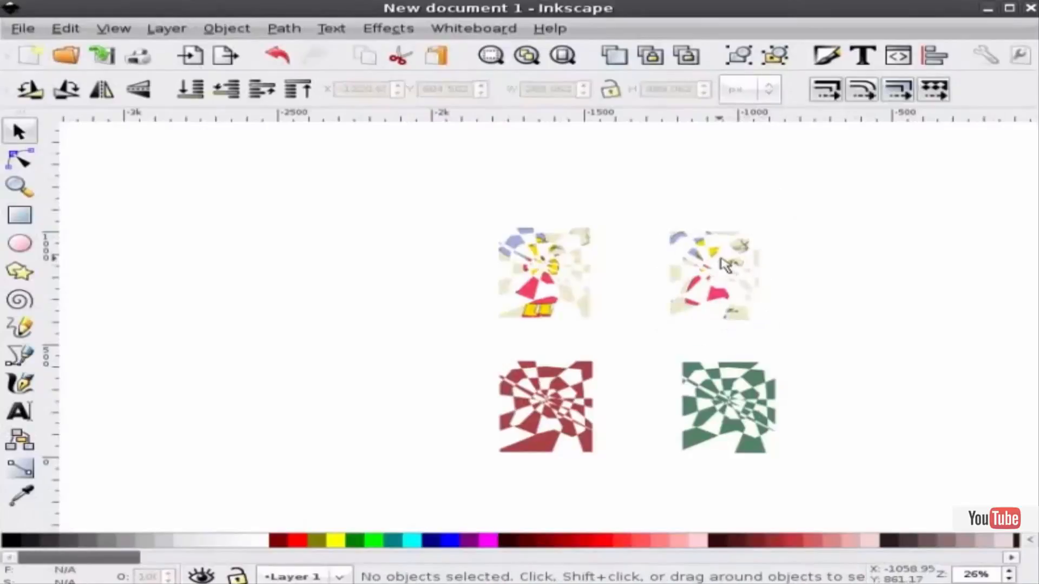
pyautogui.moveTo(725, 265); pyautogui.dragTo(545, 264)
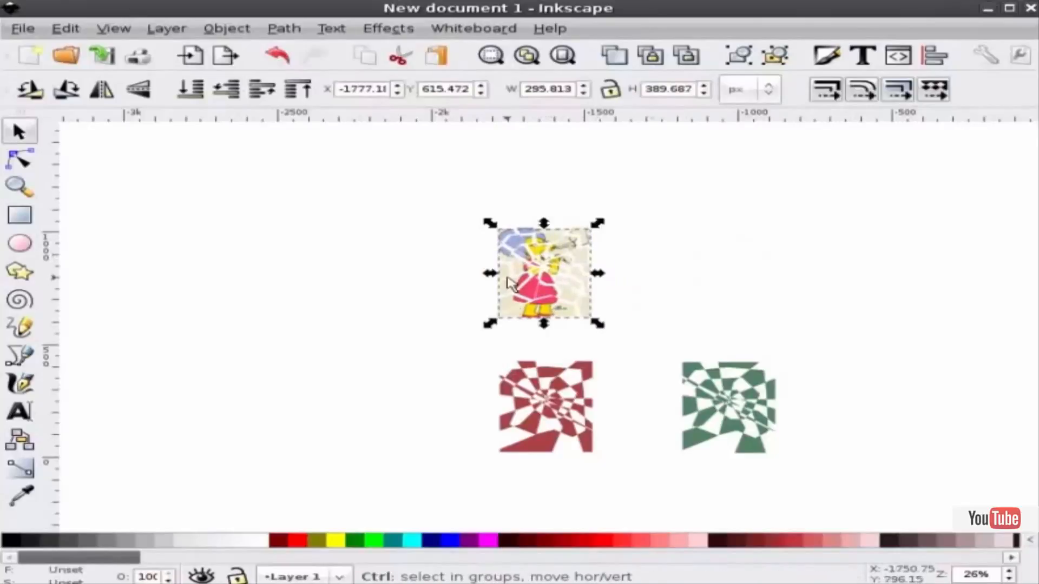
pyautogui.keyDown('ctrl'); pyautogui.scroll(6, 505, 282); pyautogui.keyUp('ctrl')
pyautogui.keyDown('ctrl'); pyautogui.scroll(-2, 580, 377); pyautogui.keyUp('ctrl')
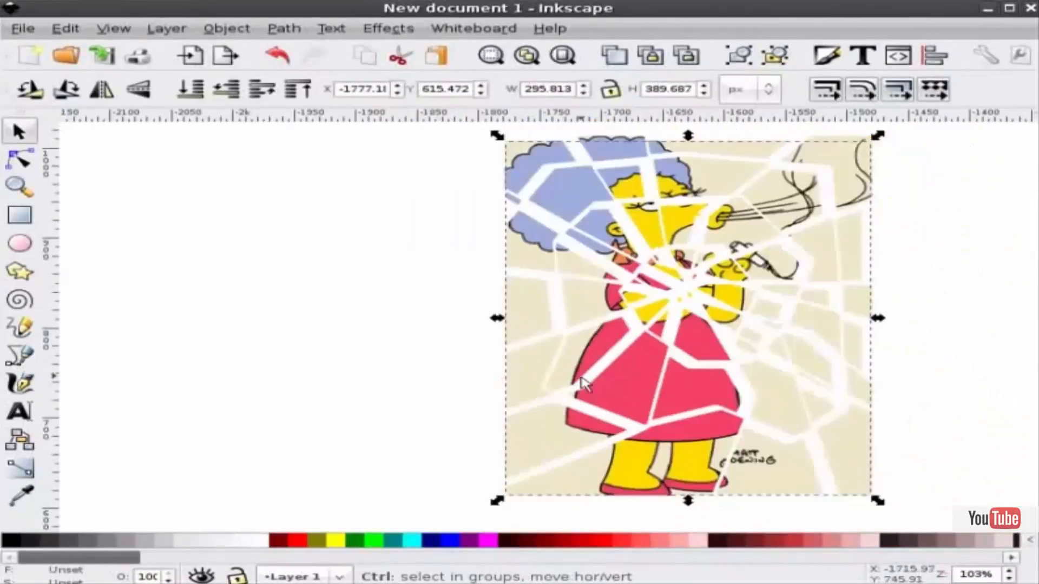
pyautogui.scroll(2, 870, 347)
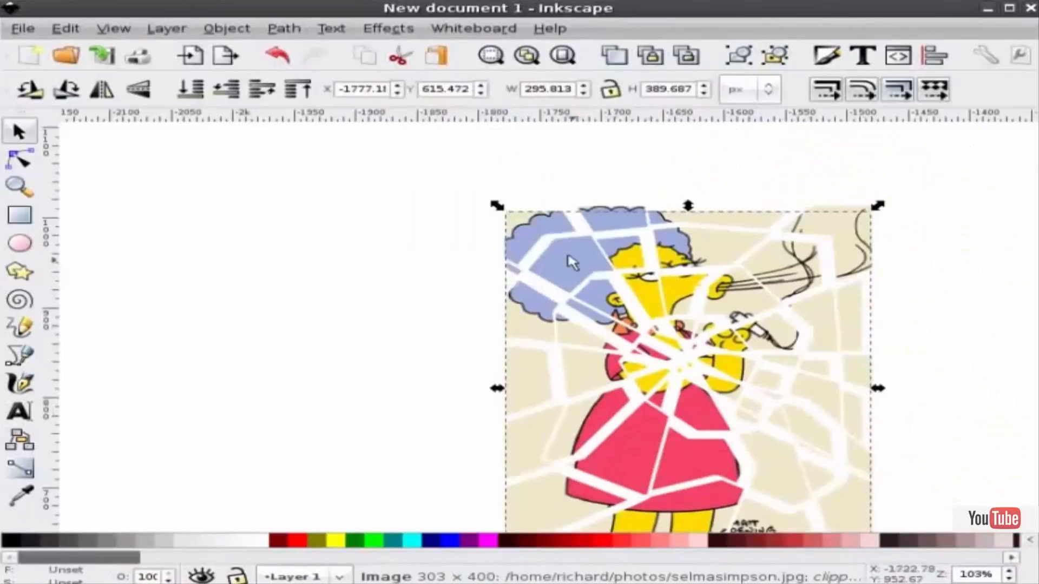
pyautogui.keyDown('ctrl'); pyautogui.scroll(-1, 571, 262); pyautogui.keyUp('ctrl')
pyautogui.click(459, 315)
pyautogui.keyDown('ctrl'); pyautogui.scroll(-2, 503, 347); pyautogui.keyUp('ctrl')
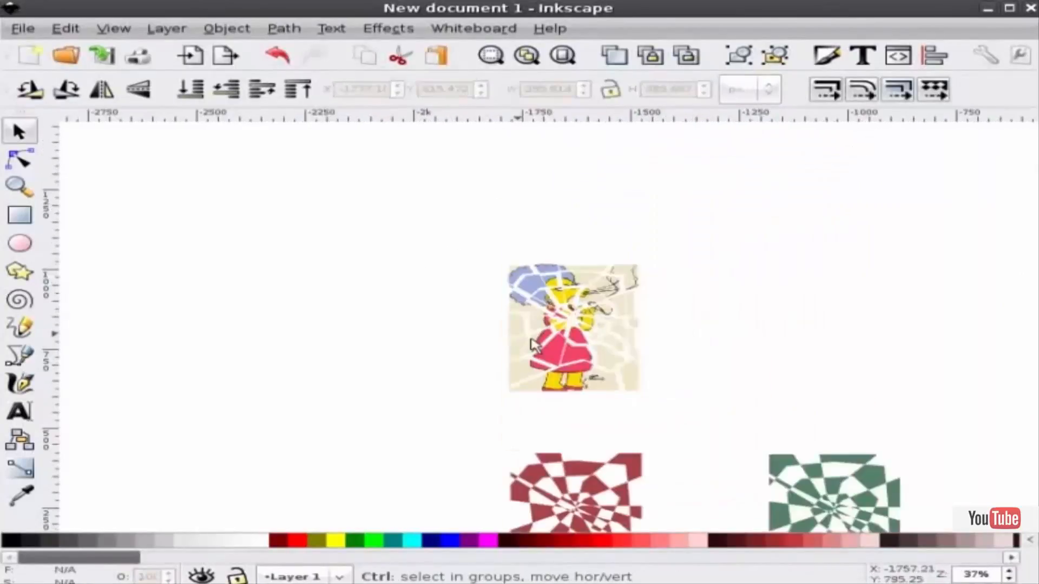
# - Fill the lower red shard shape with black and set its blur to 1%
pyautogui.click(586, 483)
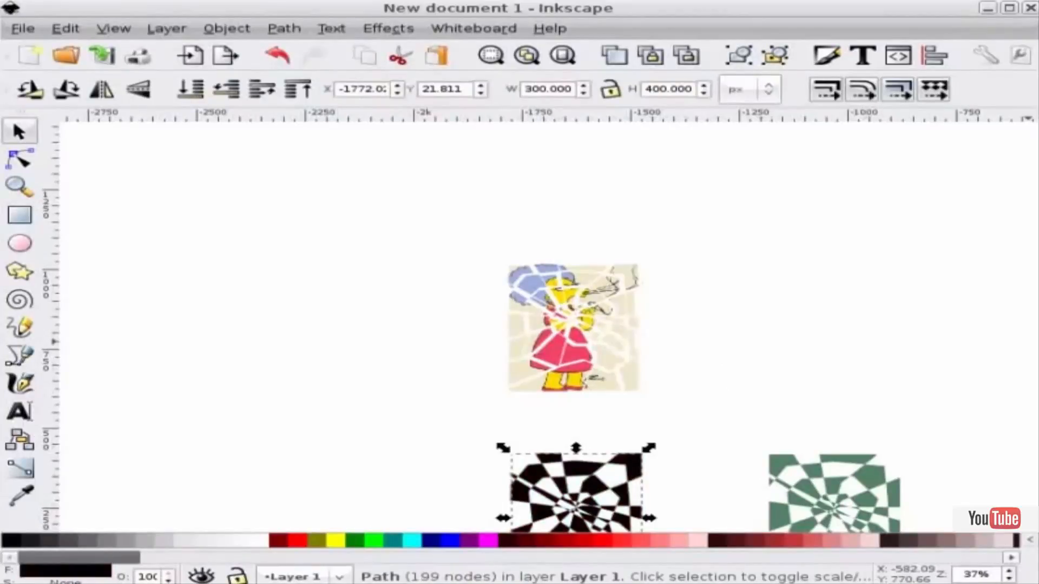
pyautogui.moveTo(1038, 243); pyautogui.dragTo(810, 113)
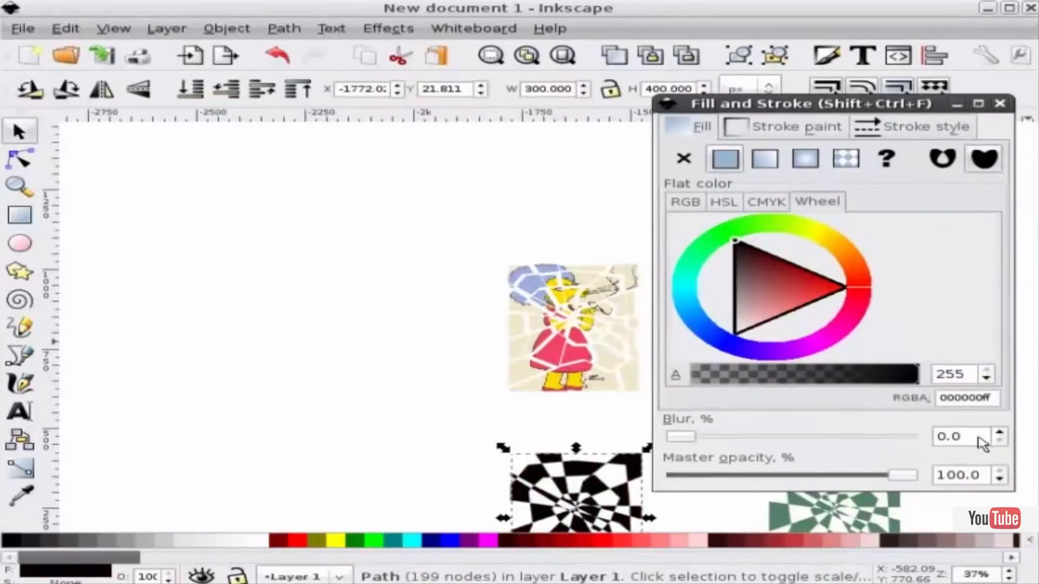
pyautogui.doubleClick(979, 437)
pyautogui.write('1')
pyautogui.press('Return')
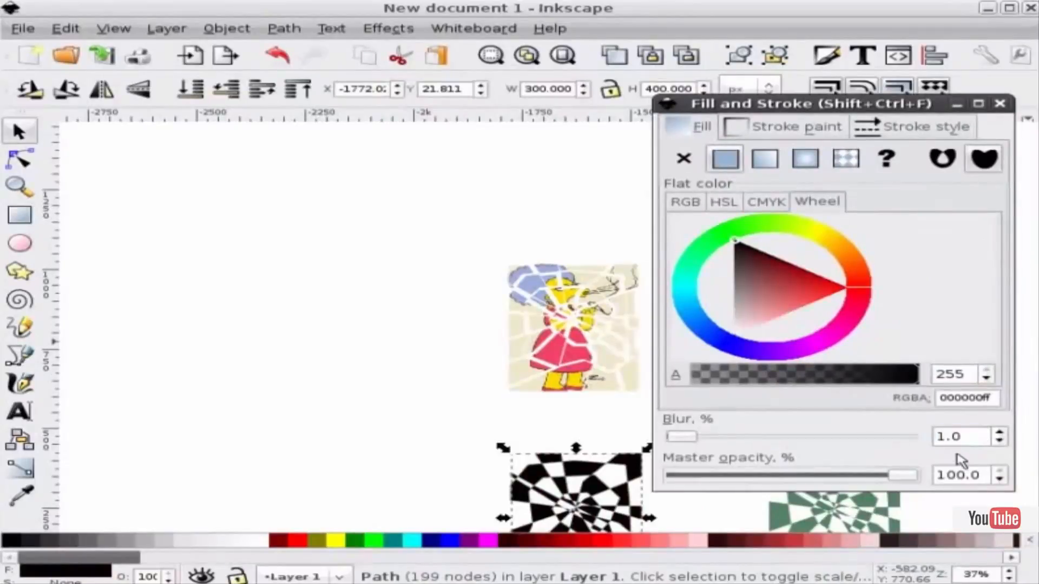
# - Lower the black shape's master opacity to 71% and set its blur to 2%
pyautogui.moveTo(900, 481); pyautogui.dragTo(836, 481)
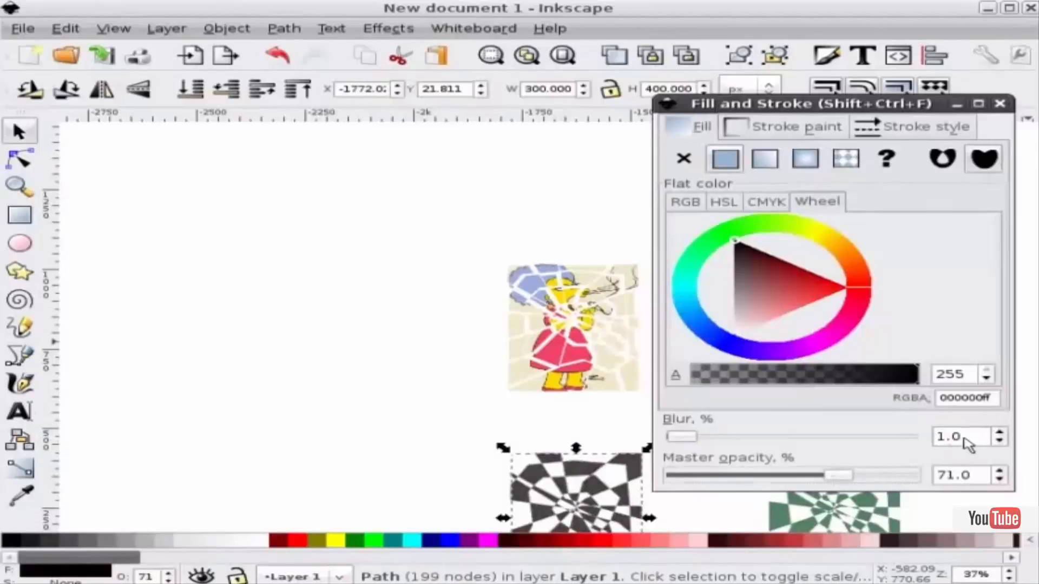
pyautogui.click(965, 438)
pyautogui.moveTo(965, 438); pyautogui.dragTo(938, 439)
pyautogui.write('2')
pyautogui.press('Return')
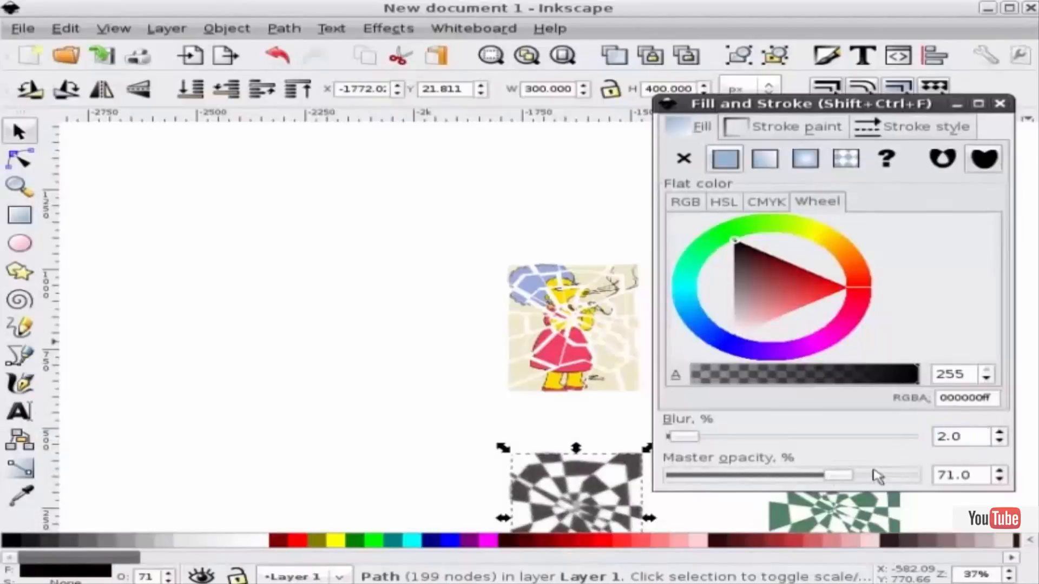
pyautogui.click(453, 481)
# - Place the blurred black shape behind the shattered picture as a shadow and inspect the effect
pyautogui.click(583, 485)
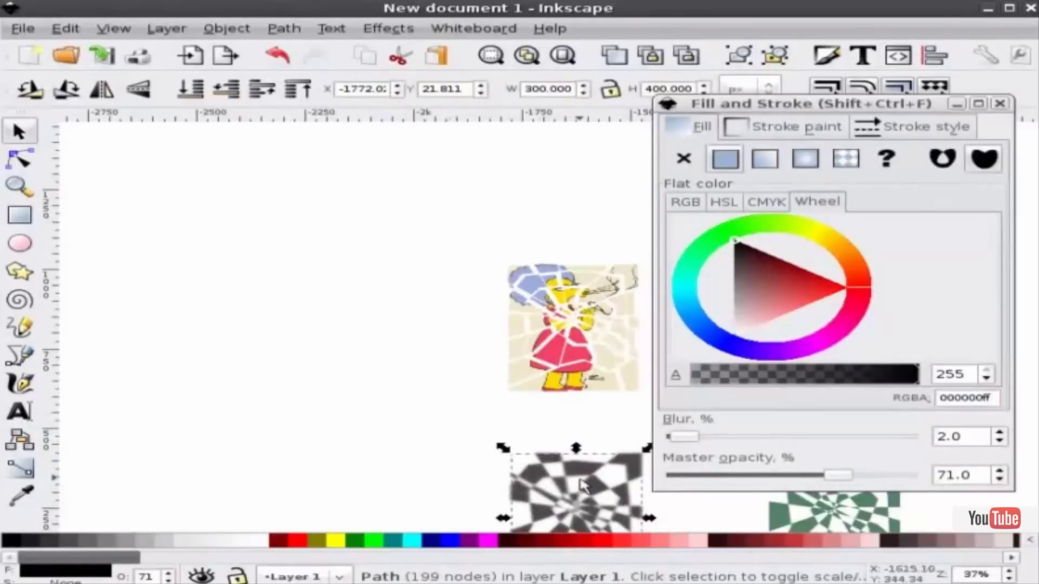
pyautogui.moveTo(583, 484); pyautogui.dragTo(583, 281)
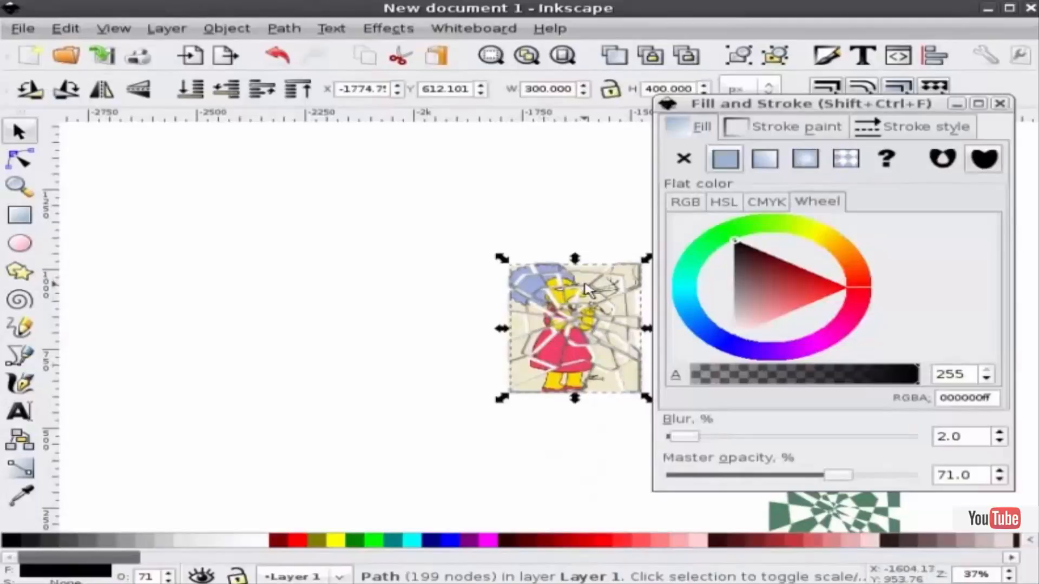
pyautogui.click(594, 439)
pyautogui.scroll(6, 614, 355)
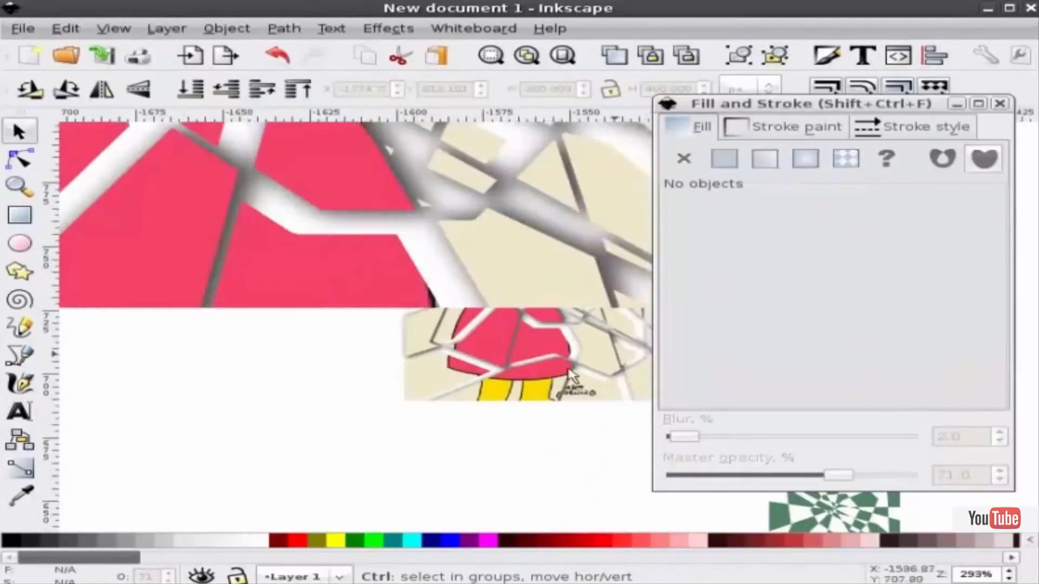
pyautogui.scroll(-2, 532, 387)
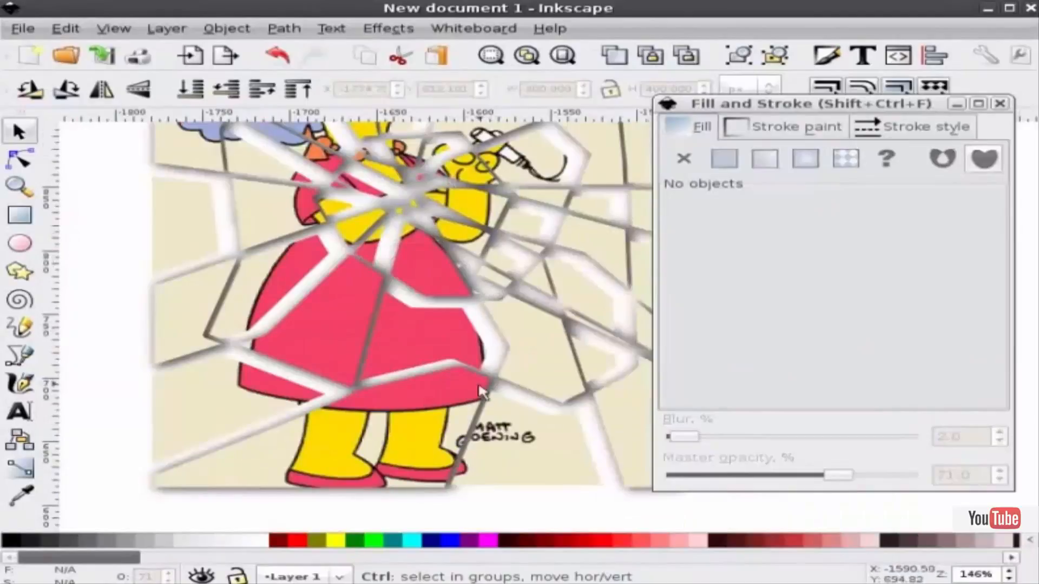
pyautogui.scroll(-5, 480, 391)
pyautogui.scroll(2, 480, 390)
pyautogui.scroll(-2, 478, 383)
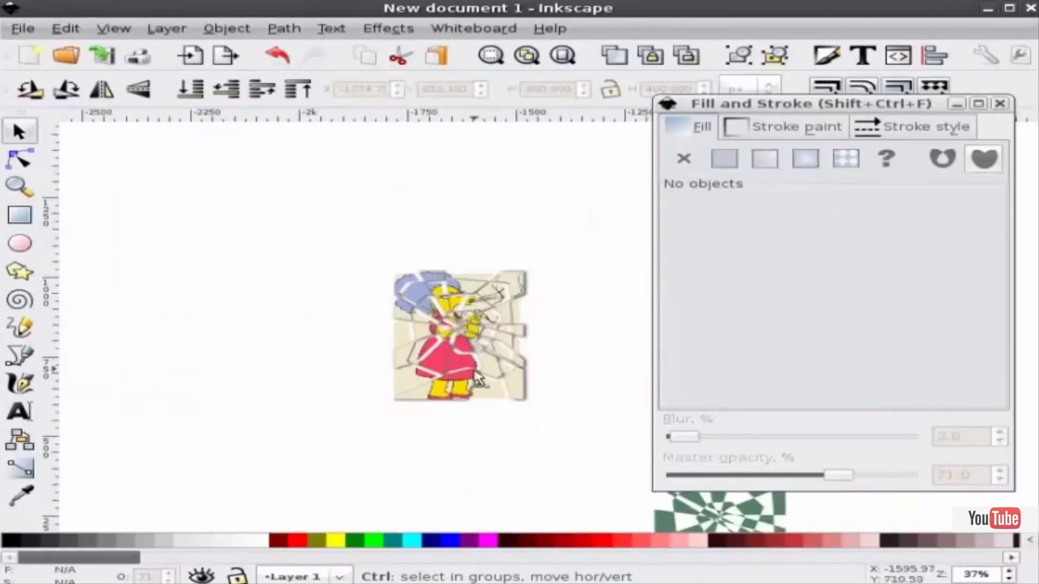
# - Undo sending the shadow shape behind the picture and delete that shape
pyautogui.hotkey('ctrl', 'z')
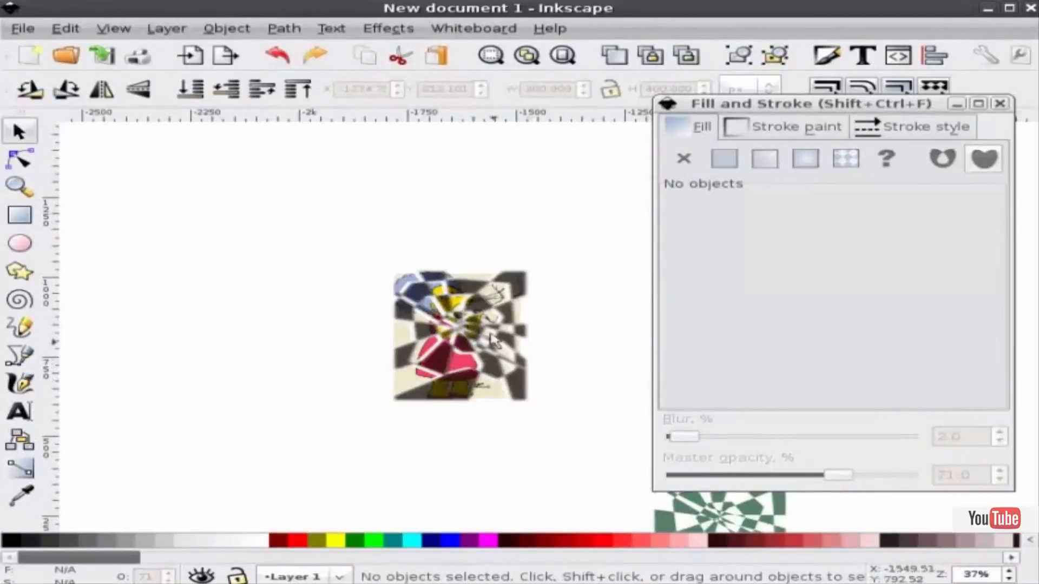
pyautogui.click(487, 326)
pyautogui.hotkey('ctrl', 'shift', 'z')
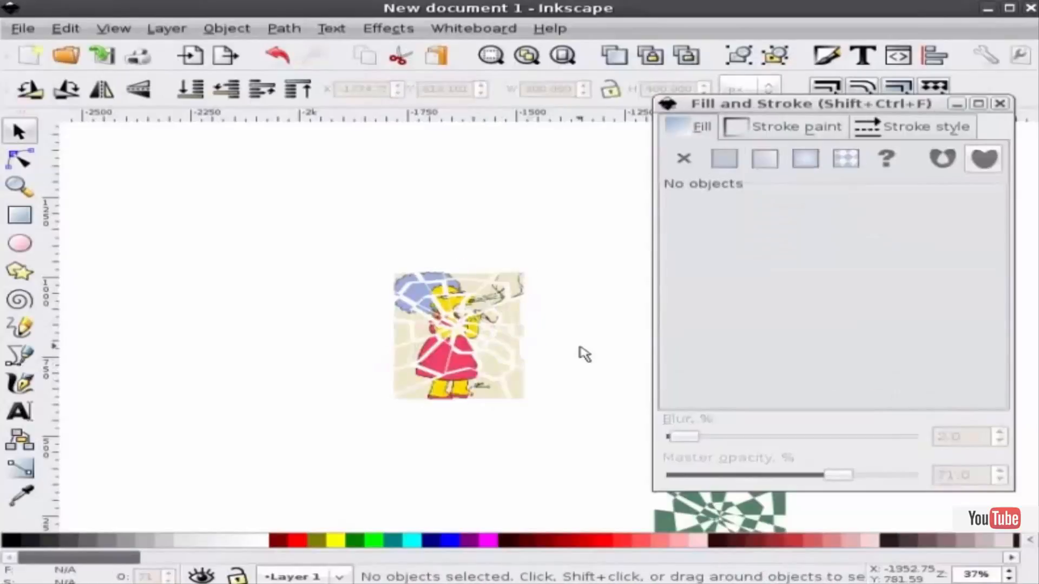
# - Rotate both clipped pictures together slightly clockwise, close the Fill and Stroke dialog, and view the deselected result up close
pyautogui.moveTo(319, 245); pyautogui.dragTo(324, 249)
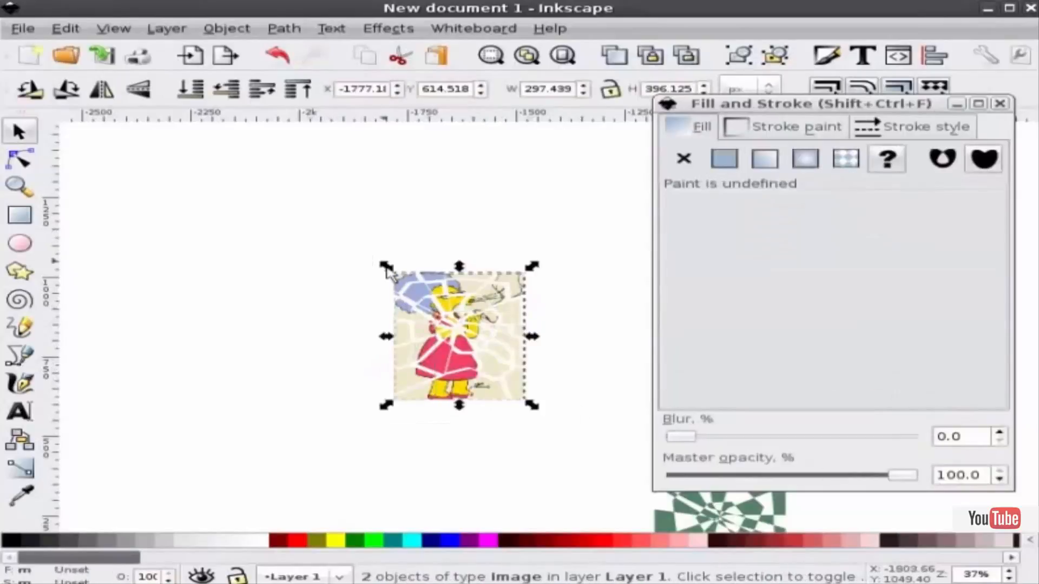
pyautogui.click(461, 318)
pyautogui.moveTo(532, 269); pyautogui.dragTo(553, 284)
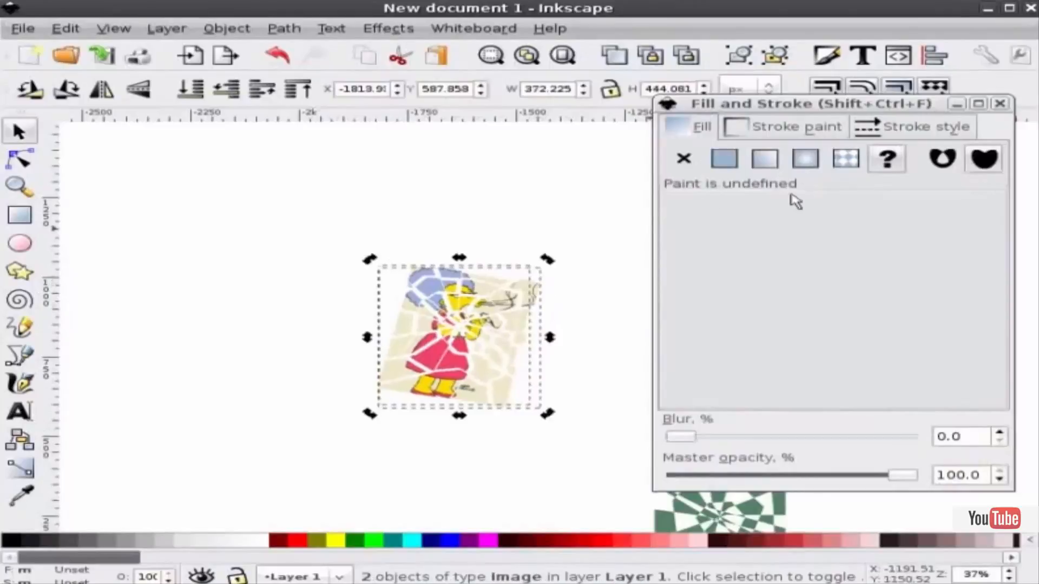
pyautogui.click(1001, 104)
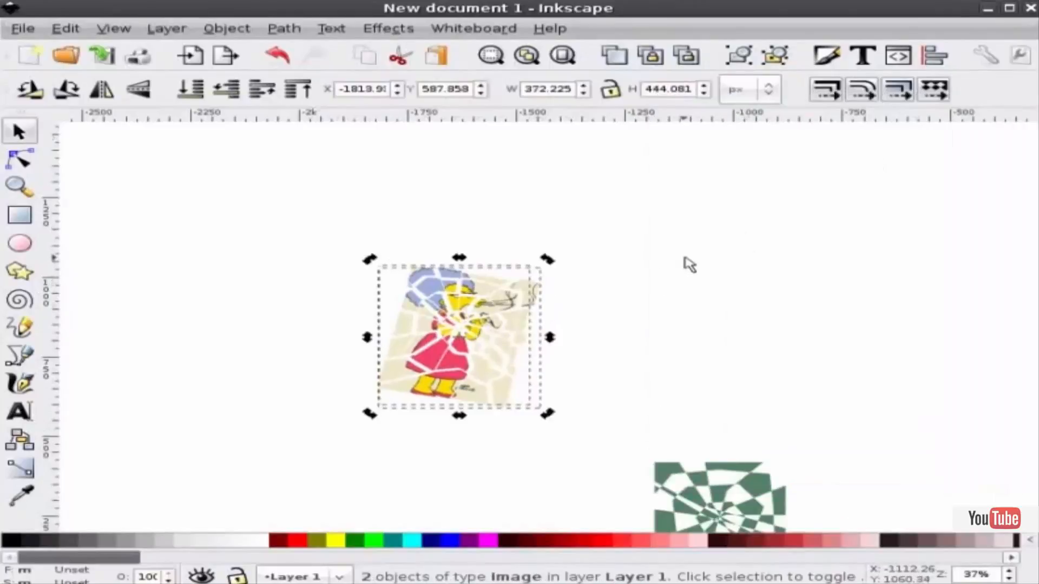
pyautogui.press('3')
pyautogui.click(862, 282)
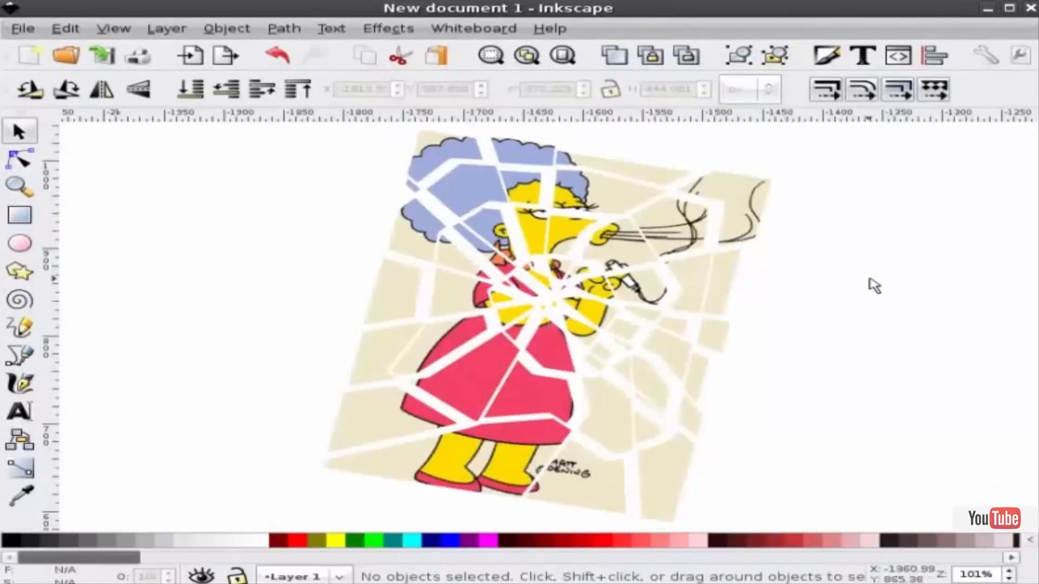